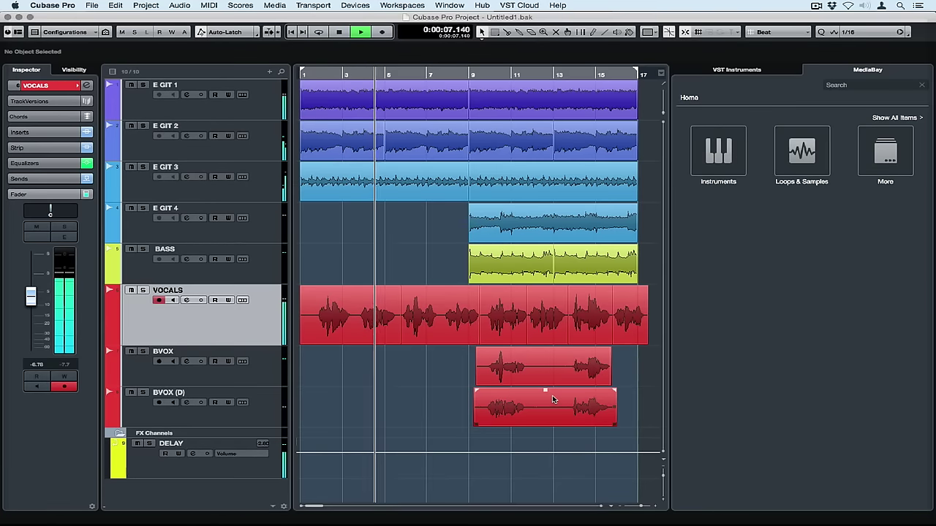
- Reselect the BVOX (D) event and open the MixConsole with F3
{"action": "left_click", "coordinate": [589, 456]}
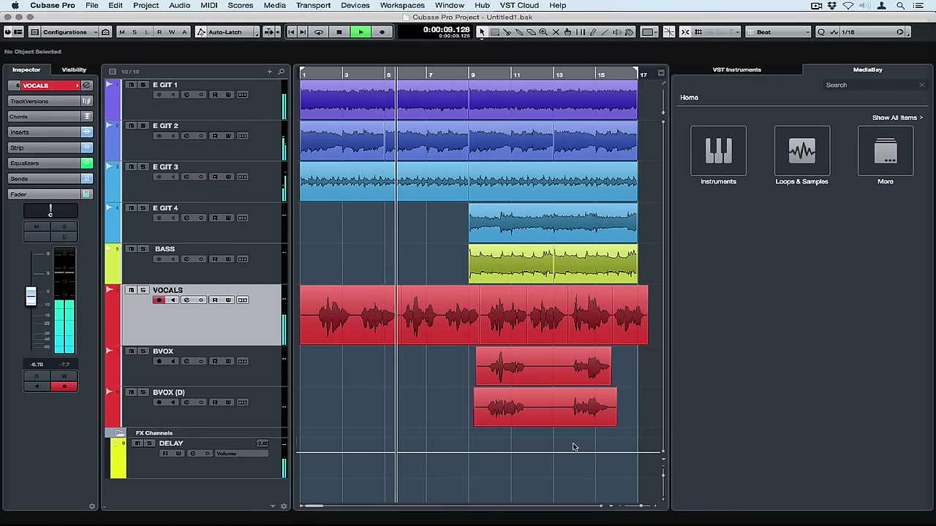
{"action": "left_click", "coordinate": [487, 393]}
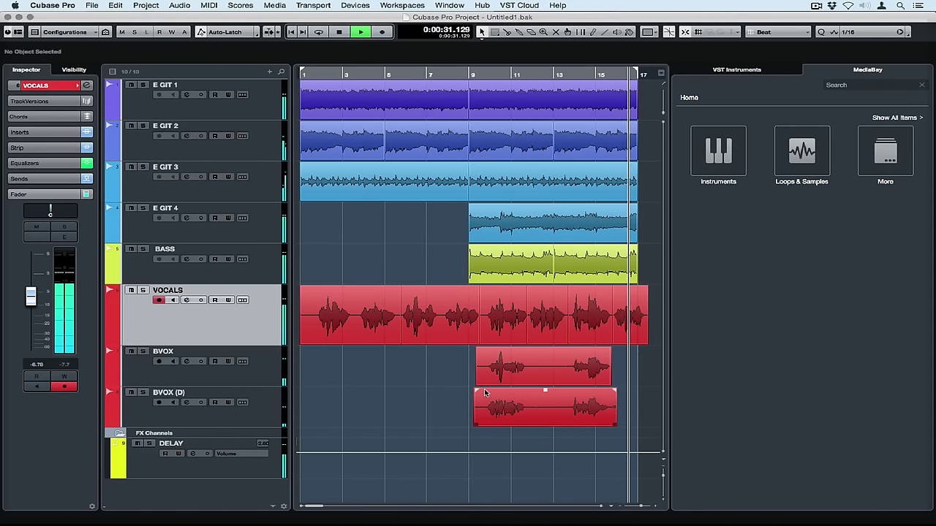
{"action": "key", "text": "F3"}
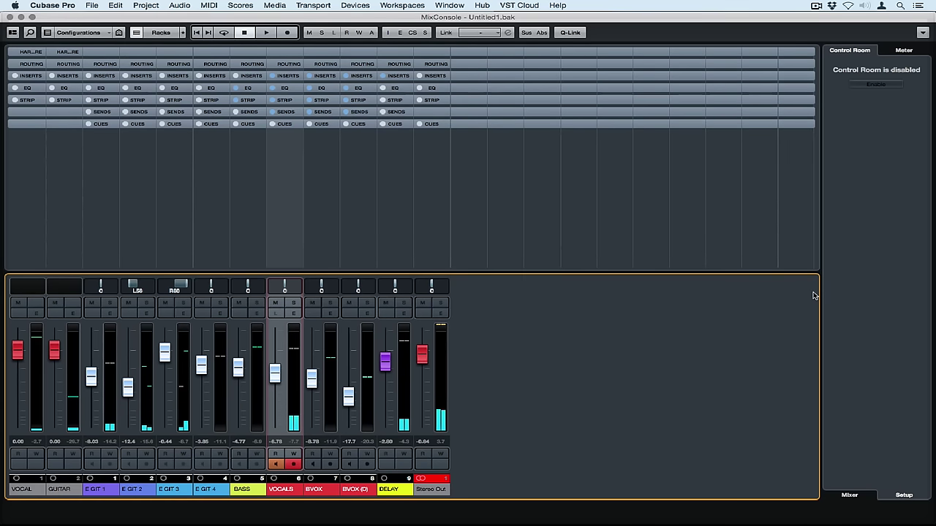
- Enable the Control Room in the MixConsole to show the Main monitor controls
{"action": "left_click", "coordinate": [876, 85]}
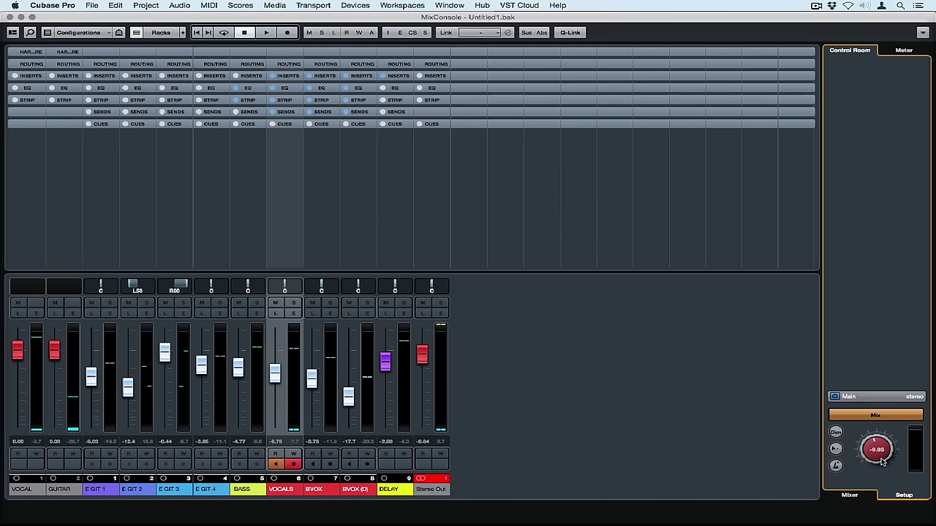
{"action": "left_click", "coordinate": [923, 33]}
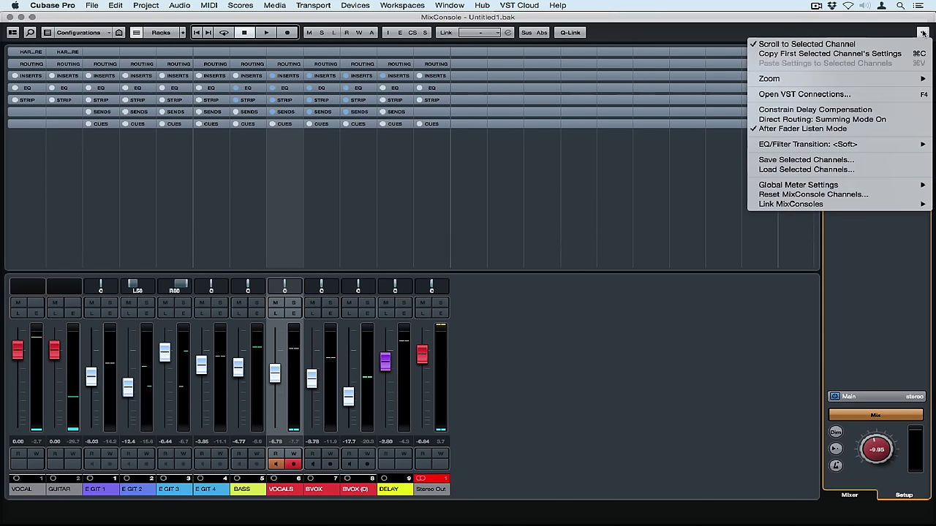
- In VST Connections Outputs, set the Stereo Out bus's audio device to Not Connected
{"action": "left_click", "coordinate": [844, 94]}
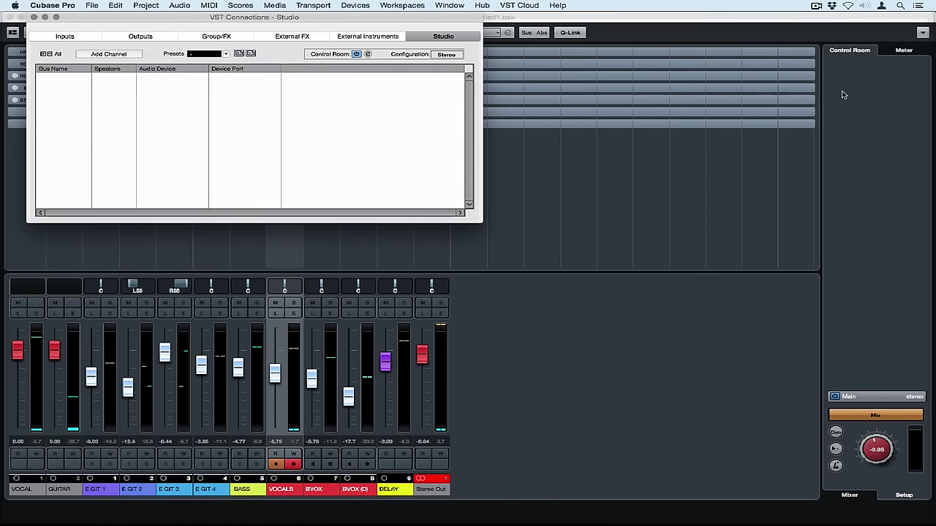
{"action": "left_click", "coordinate": [82, 38]}
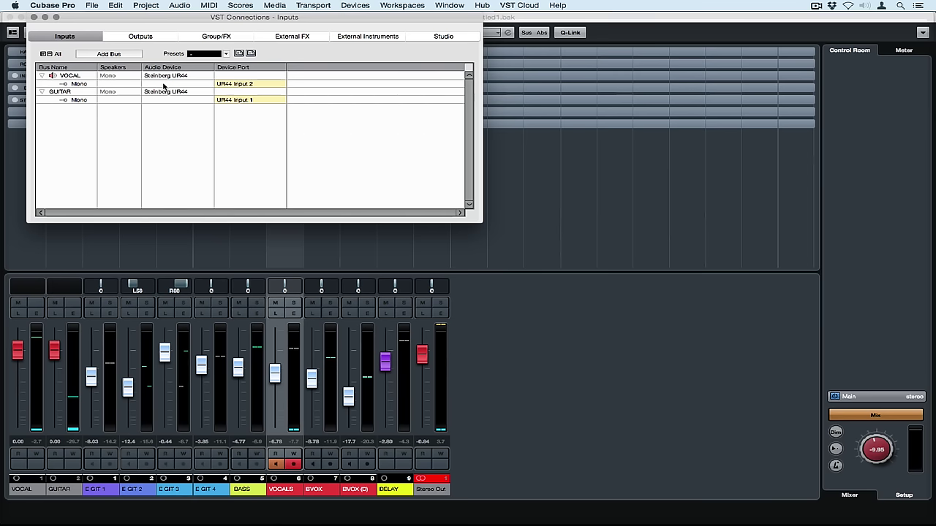
{"action": "left_click", "coordinate": [139, 37]}
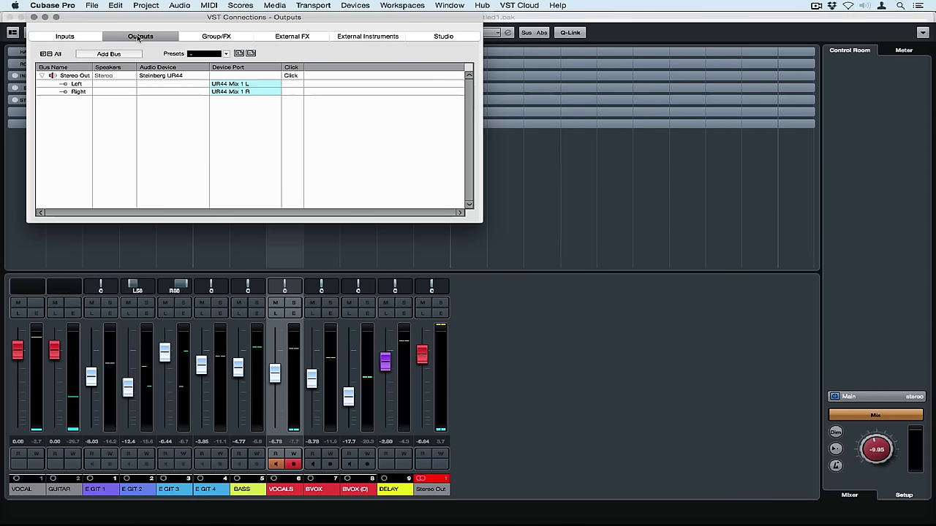
{"action": "left_click", "coordinate": [146, 76]}
{"action": "left_click", "coordinate": [153, 84]}
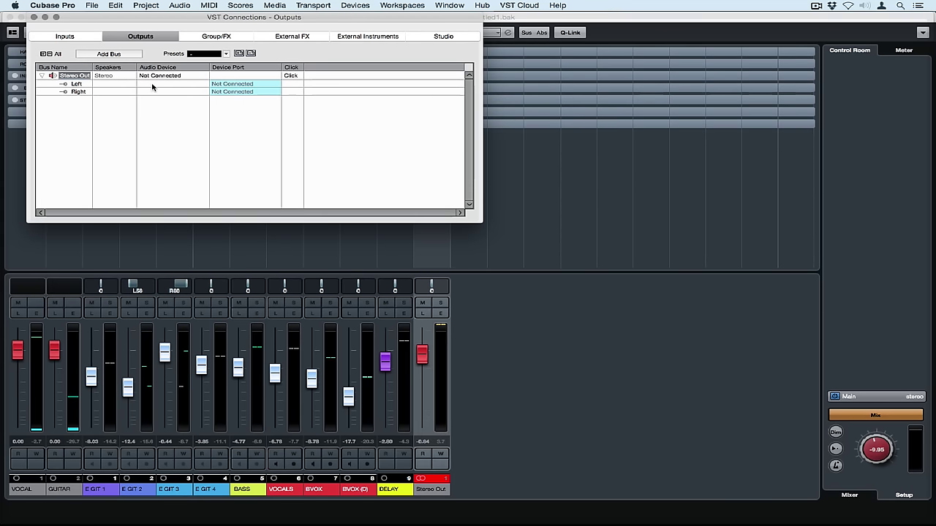
{"action": "left_click", "coordinate": [429, 39]}
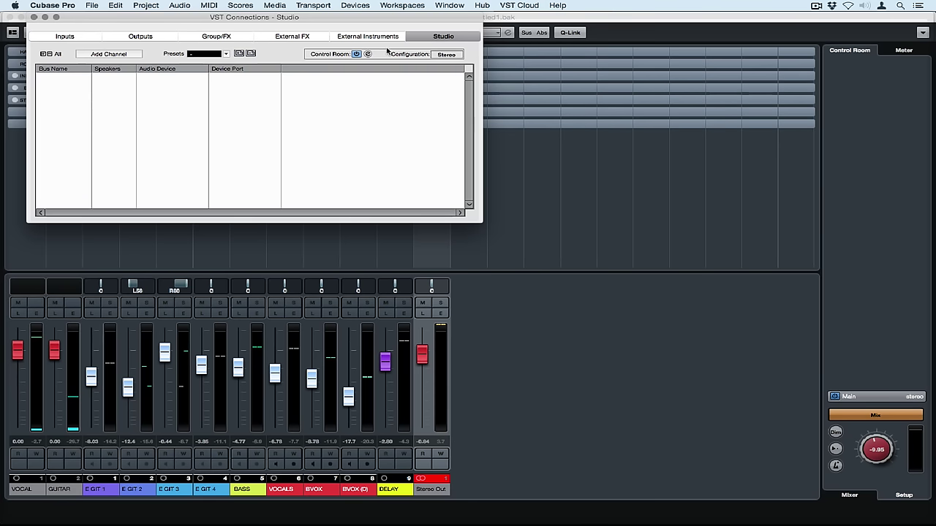
- Add a stereo Control Room monitor named SE EGG
{"action": "left_click", "coordinate": [105, 55]}
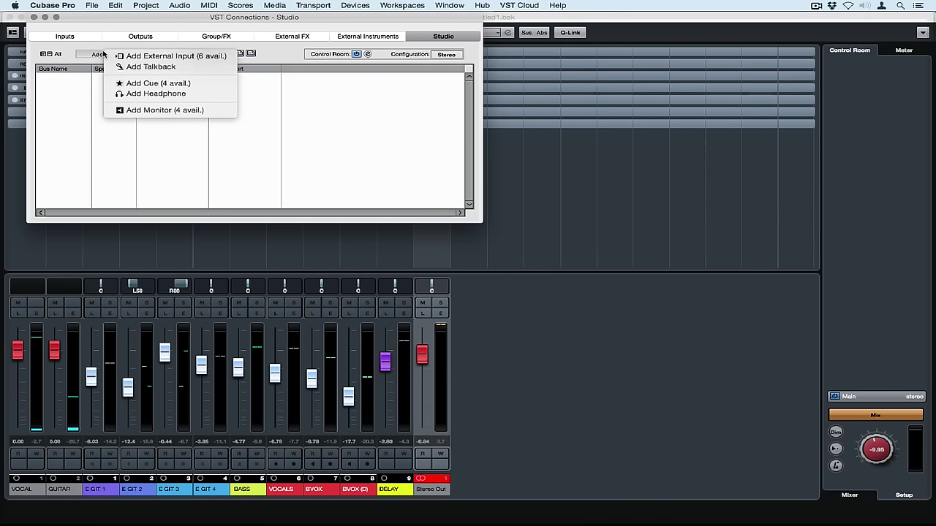
{"action": "left_click", "coordinate": [149, 110]}
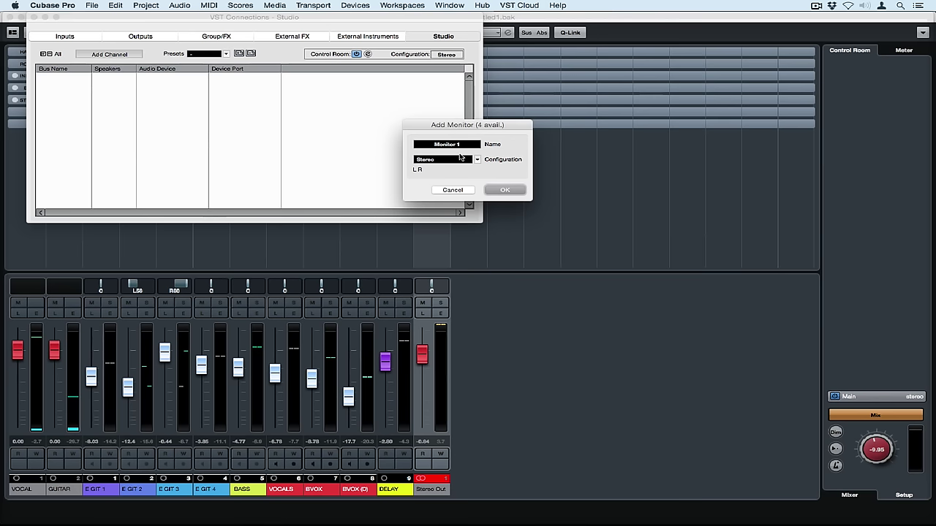
{"action": "type", "text": "St"}
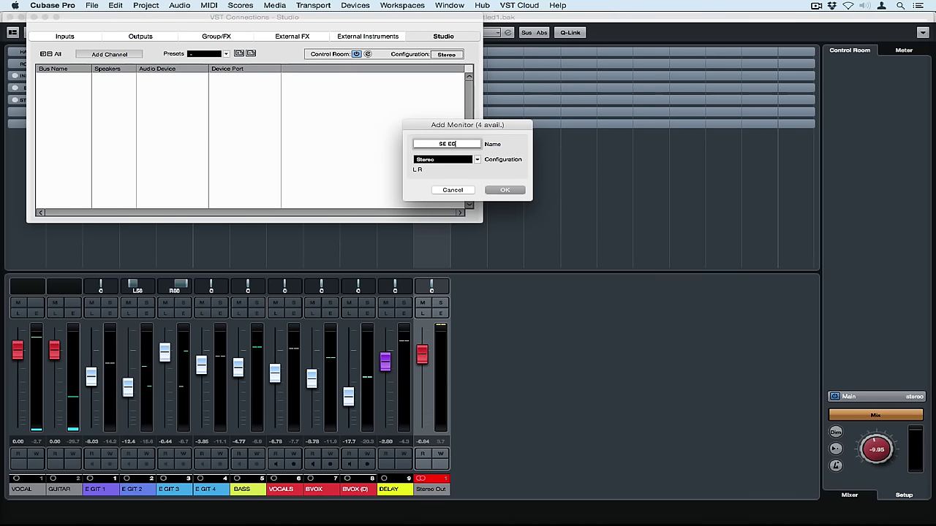
{"action": "type", "text": " EGG"}
{"action": "key", "text": "Return"}
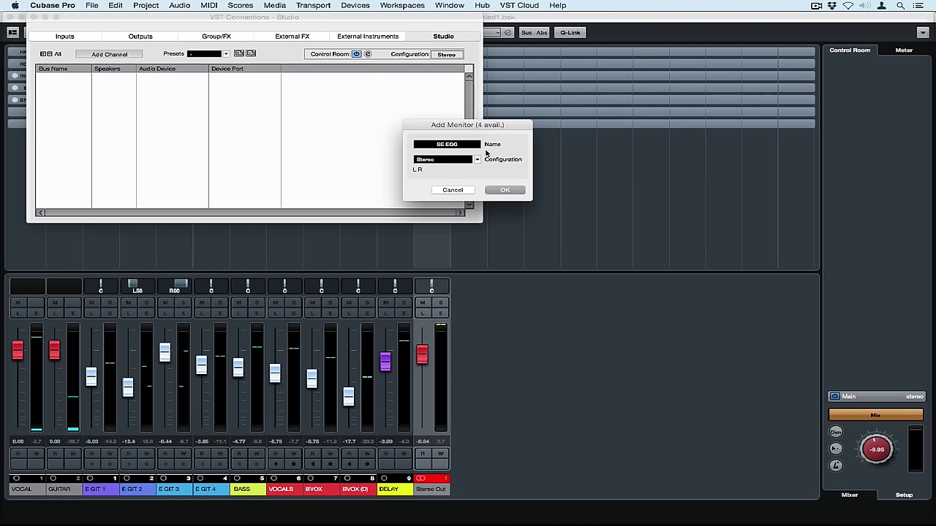
{"action": "left_click", "coordinate": [503, 190]}
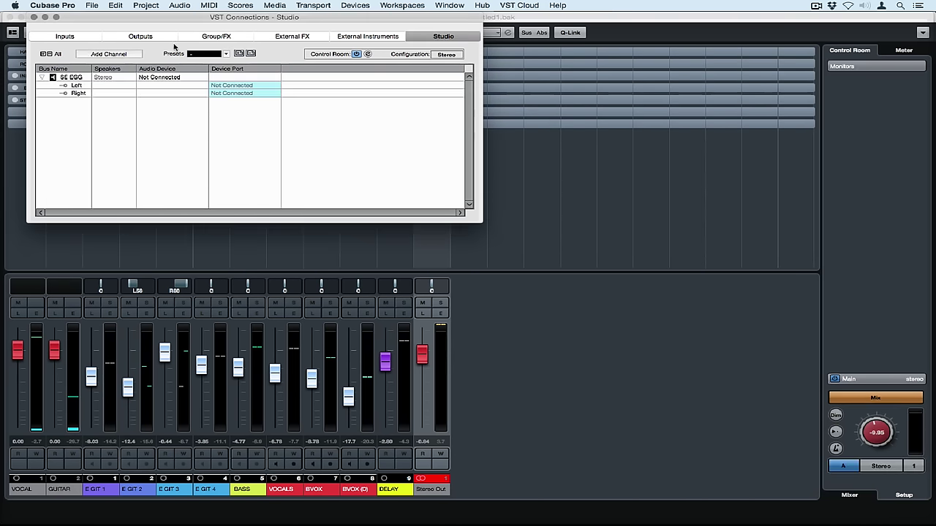
- Add a second stereo monitor named YAMAHA
{"action": "left_click", "coordinate": [117, 55]}
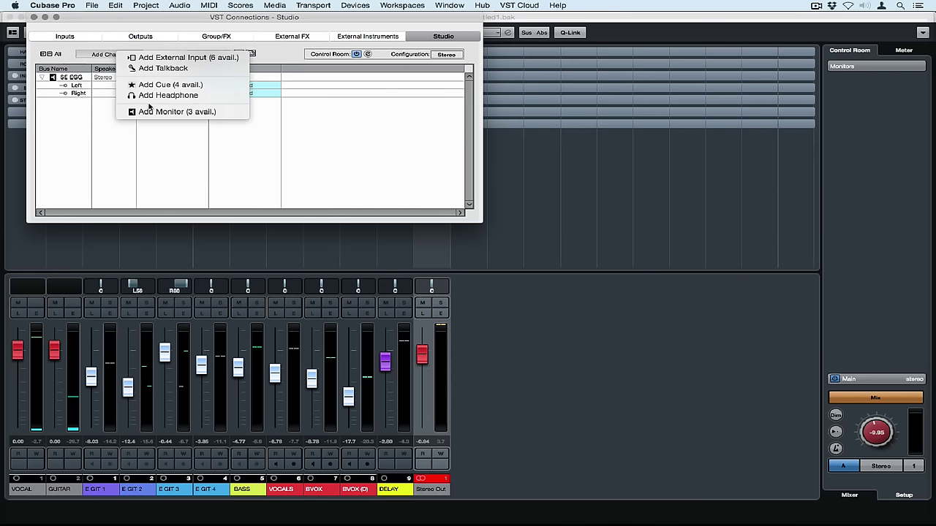
{"action": "left_click", "coordinate": [152, 113]}
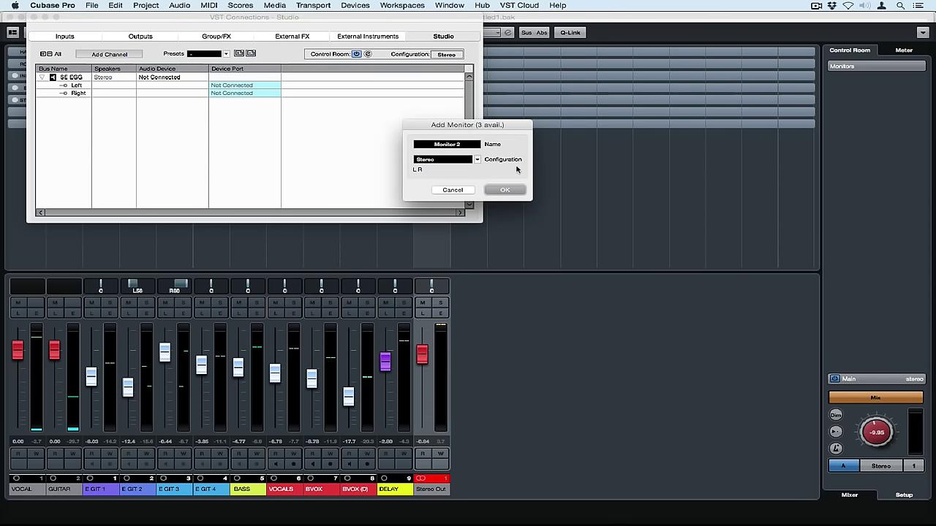
{"action": "type", "text": "YAMAHA"}
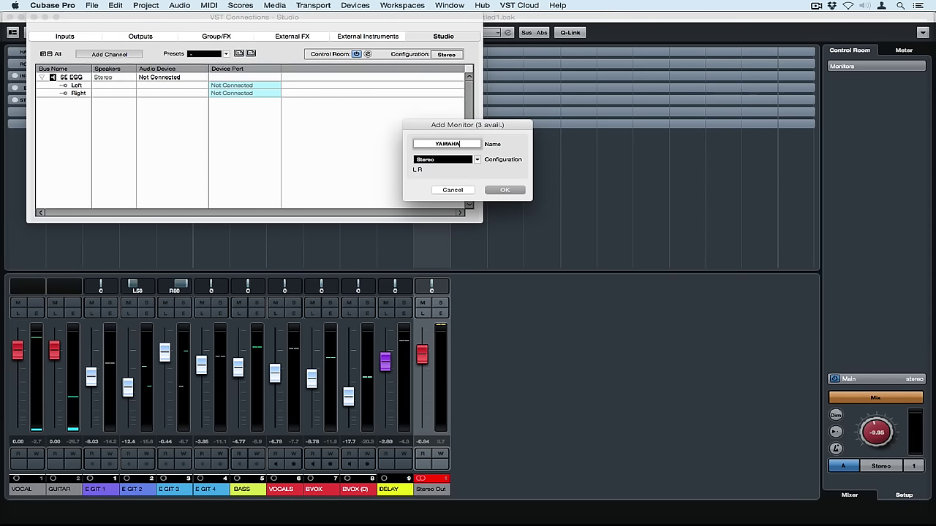
{"action": "key", "text": "Tab"}
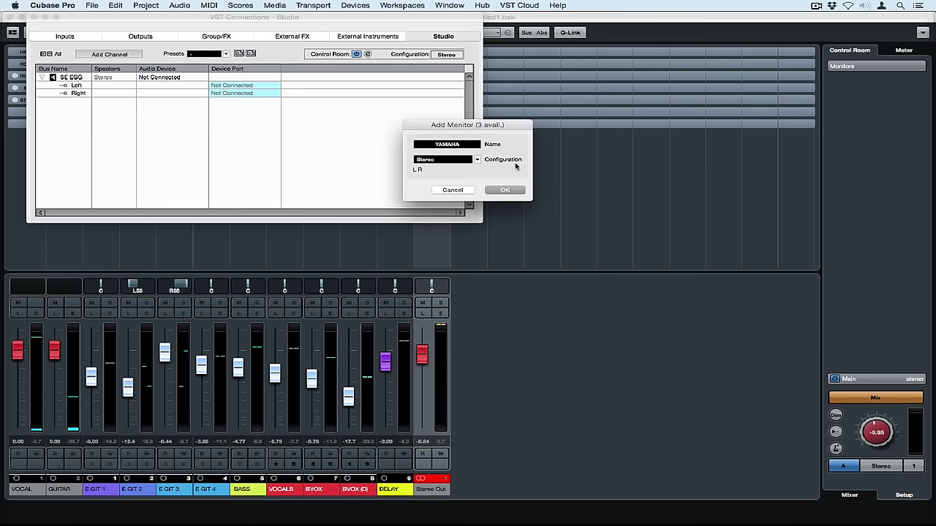
{"action": "left_click", "coordinate": [505, 190]}
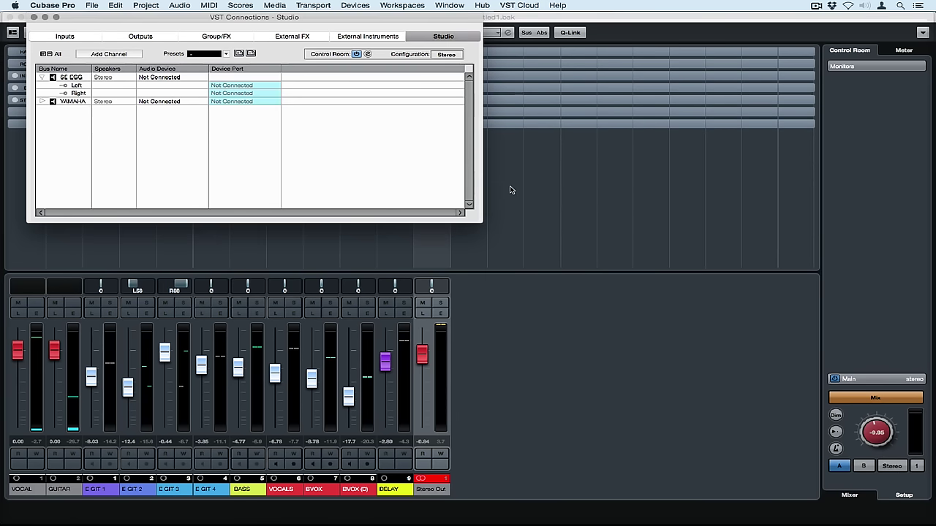
{"action": "left_click", "coordinate": [121, 55]}
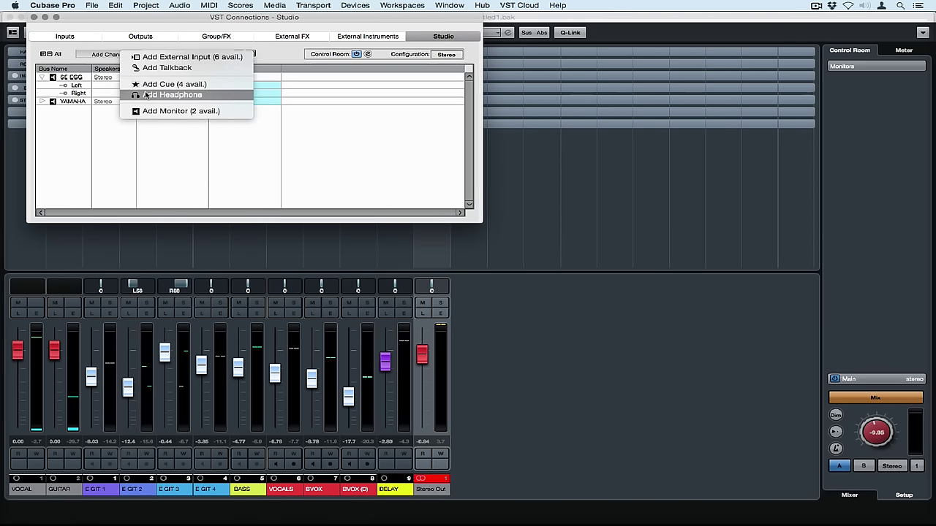
- Add a Phones headphone channel and a stereo external input named IPOD
{"action": "left_click", "coordinate": [146, 95]}
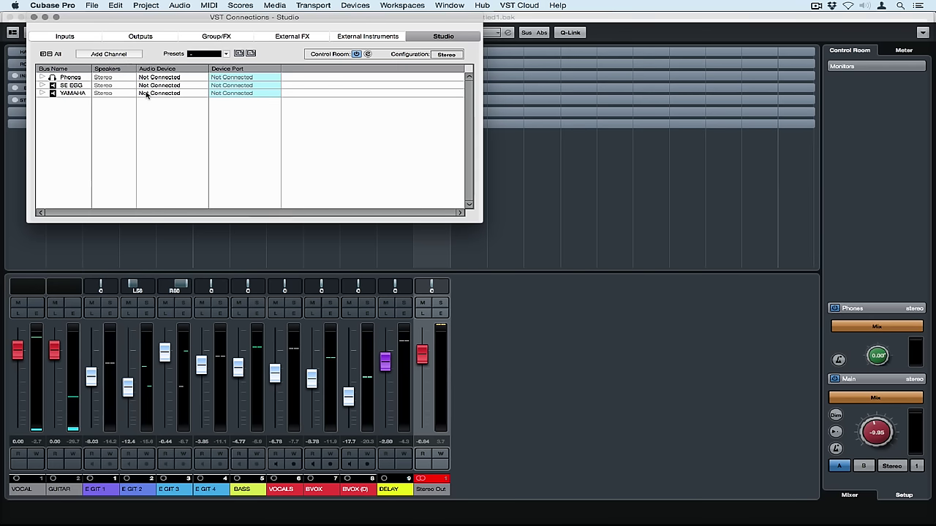
{"action": "left_click", "coordinate": [110, 55]}
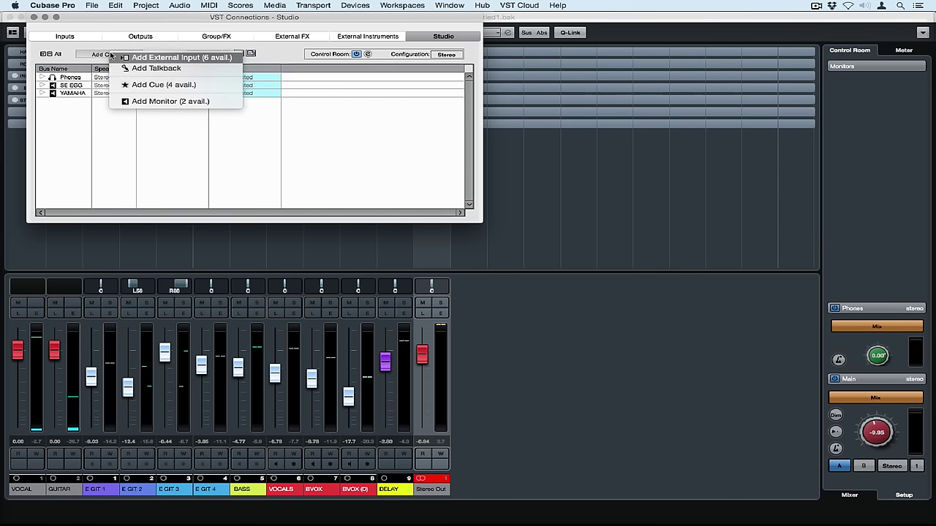
{"action": "left_click", "coordinate": [139, 57]}
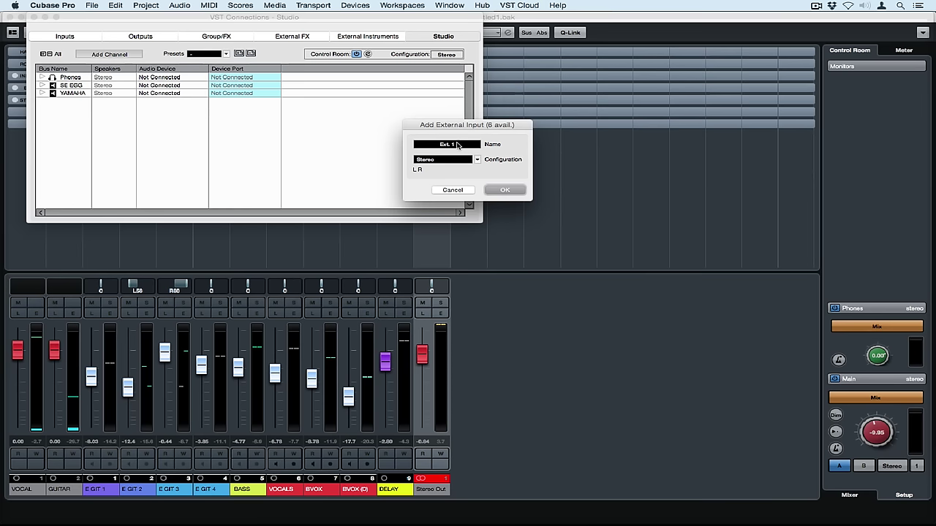
{"action": "left_click", "coordinate": [457, 145]}
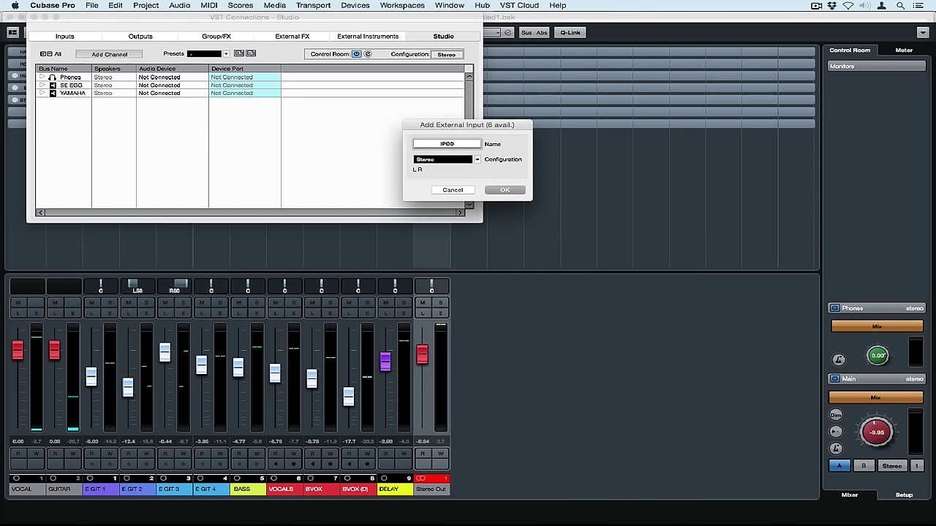
{"action": "left_click", "coordinate": [503, 191]}
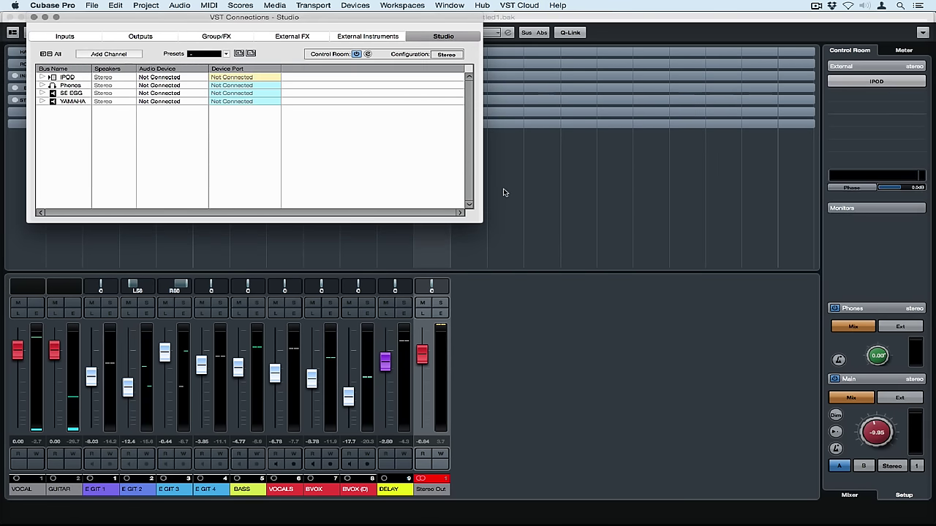
{"action": "left_click", "coordinate": [116, 55]}
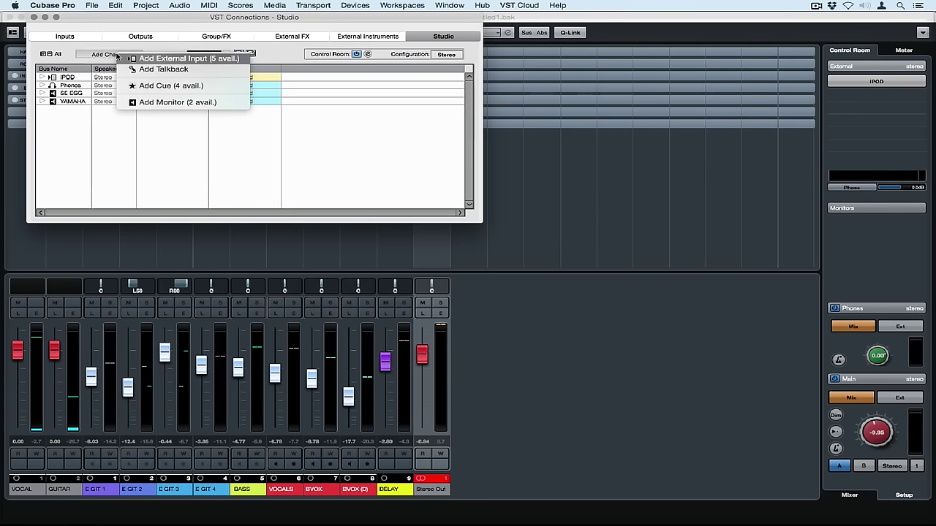
- Add a stereo cue channel named VOCAL
{"action": "left_click", "coordinate": [156, 86]}
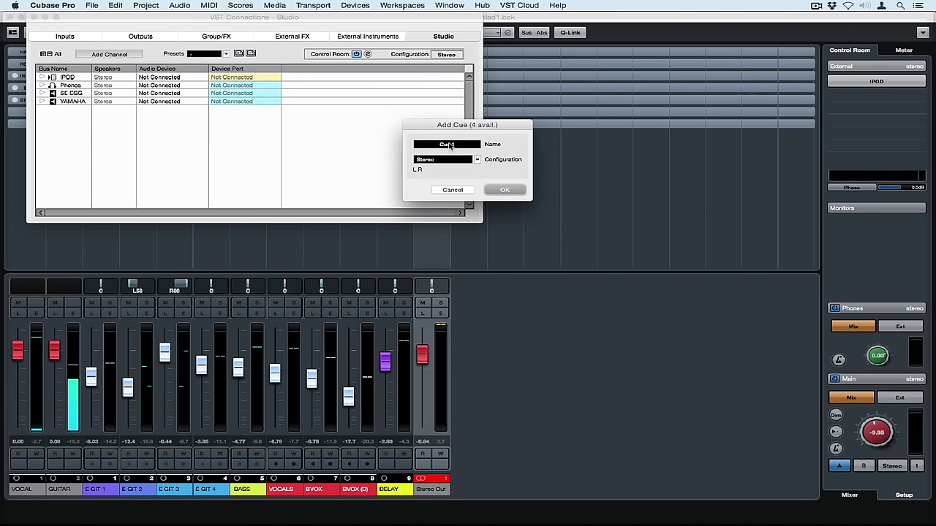
{"action": "type", "text": "VOCAL"}
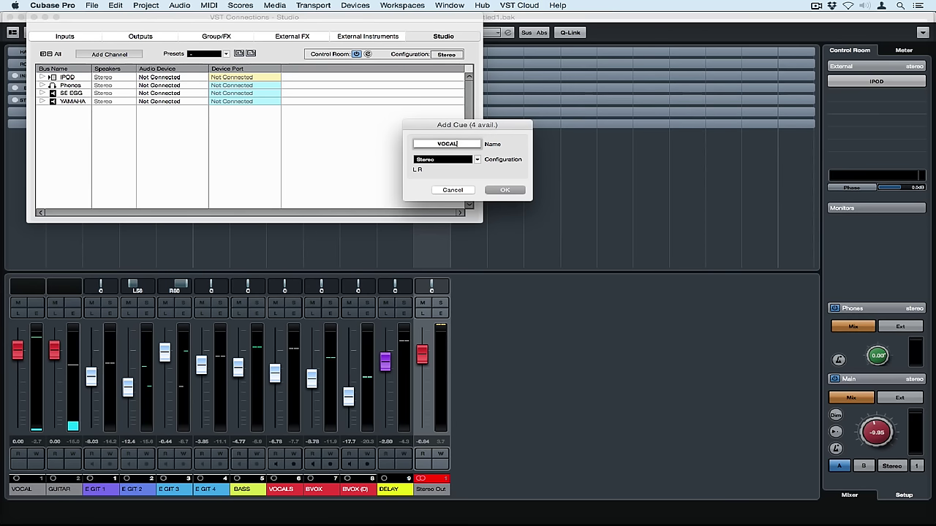
{"action": "key", "text": "Return"}
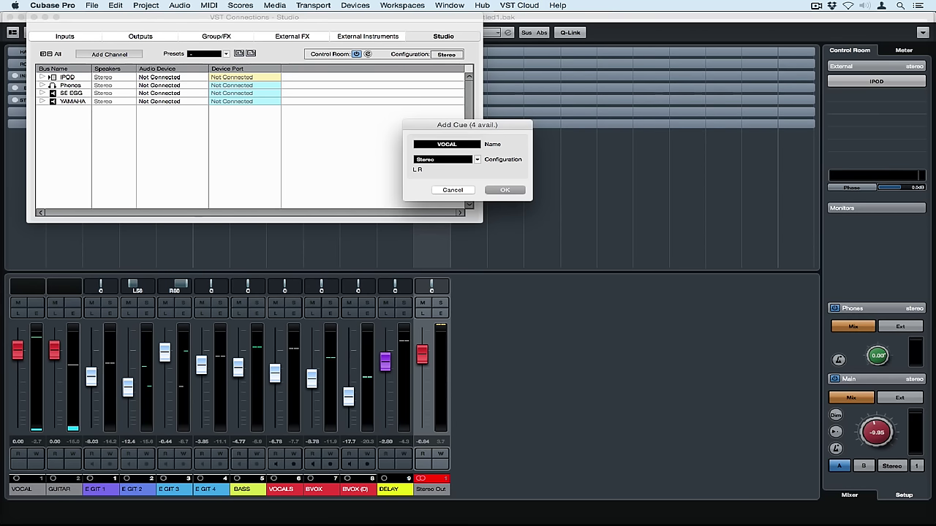
{"action": "left_click", "coordinate": [514, 191]}
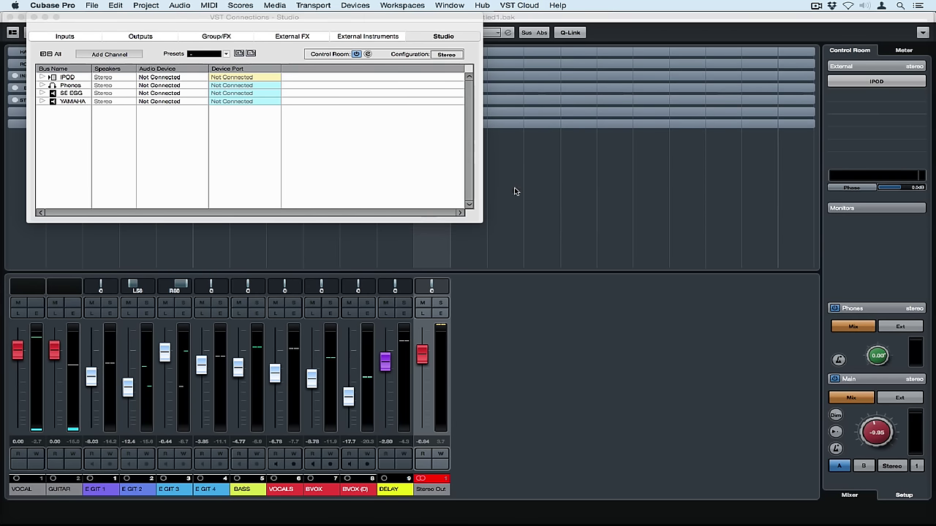
- Add a second stereo cue channel named GUITAR
{"action": "left_click", "coordinate": [118, 54]}
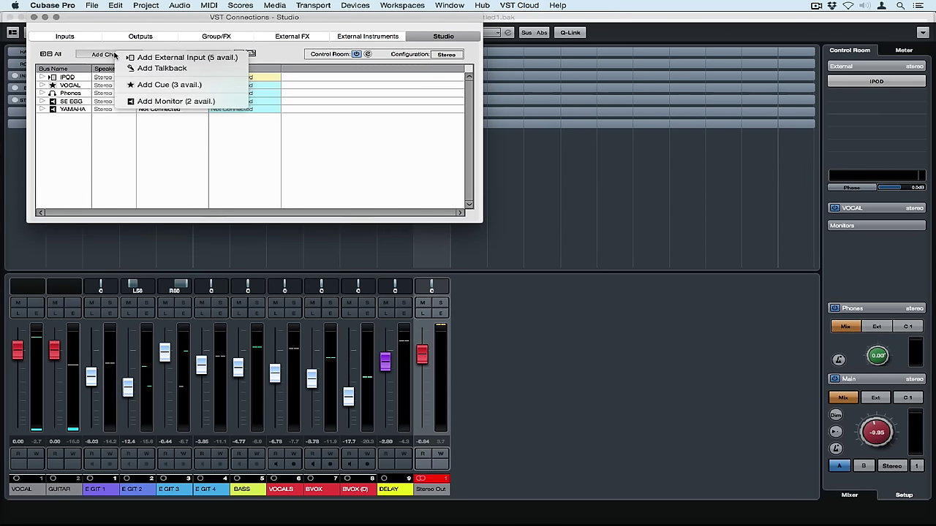
{"action": "left_click", "coordinate": [164, 85]}
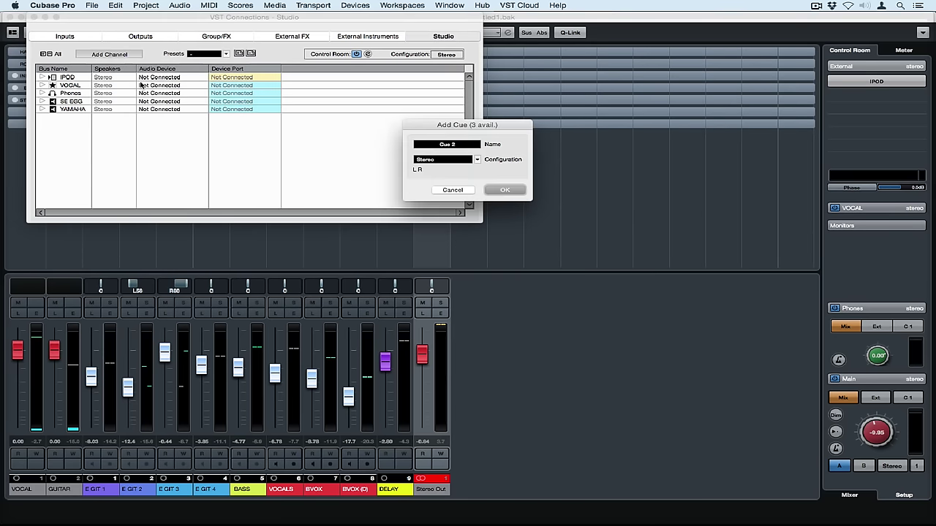
{"action": "left_click", "coordinate": [434, 143]}
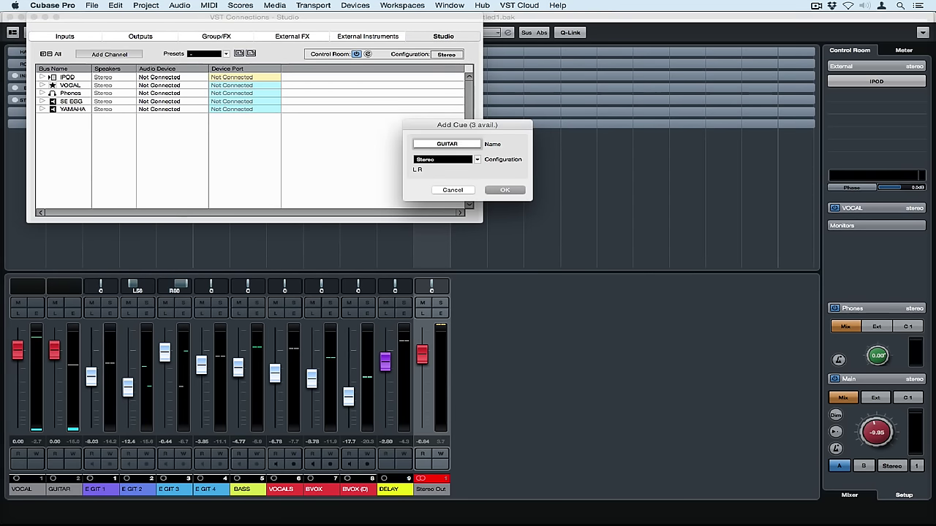
{"action": "left_click", "coordinate": [511, 191]}
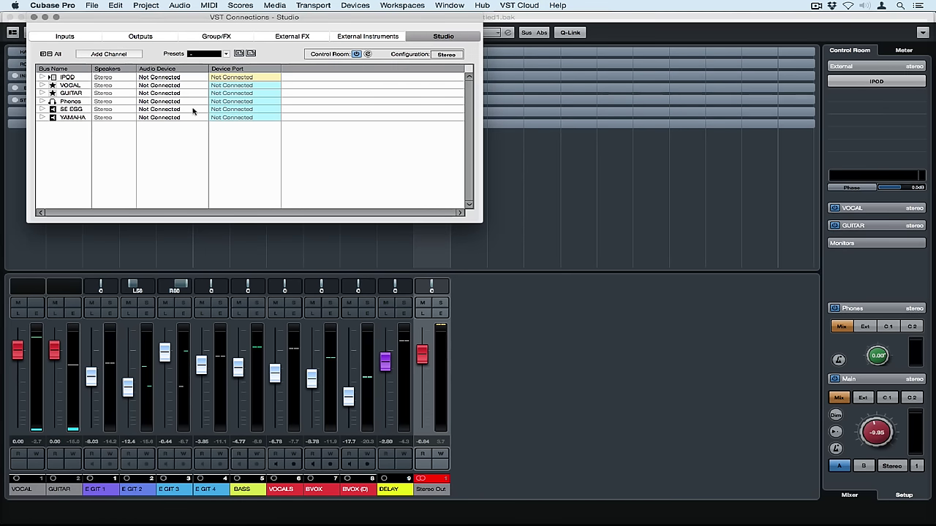
- Route the SE EGG, Phones and YAMAHA buses to the Steinberg UR44
{"action": "left_click", "coordinate": [43, 109]}
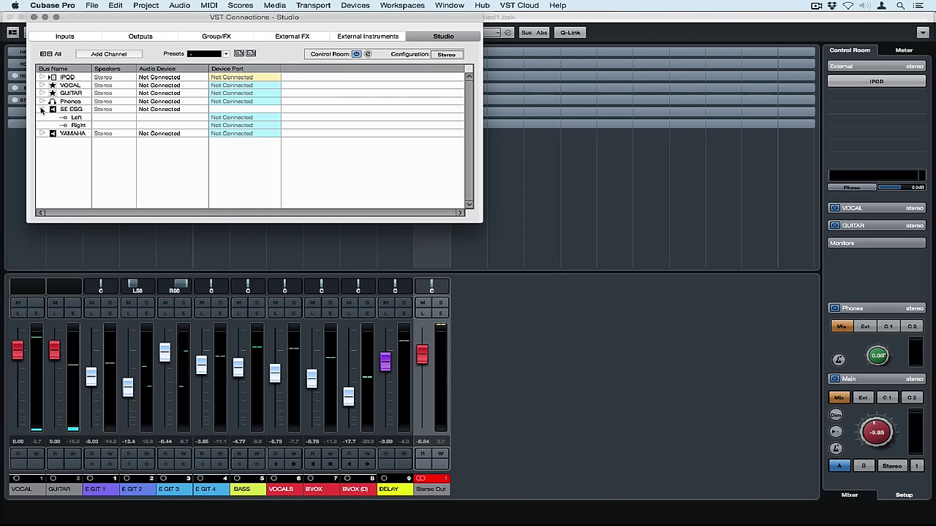
{"action": "left_click", "coordinate": [157, 110]}
{"action": "left_click", "coordinate": [163, 134]}
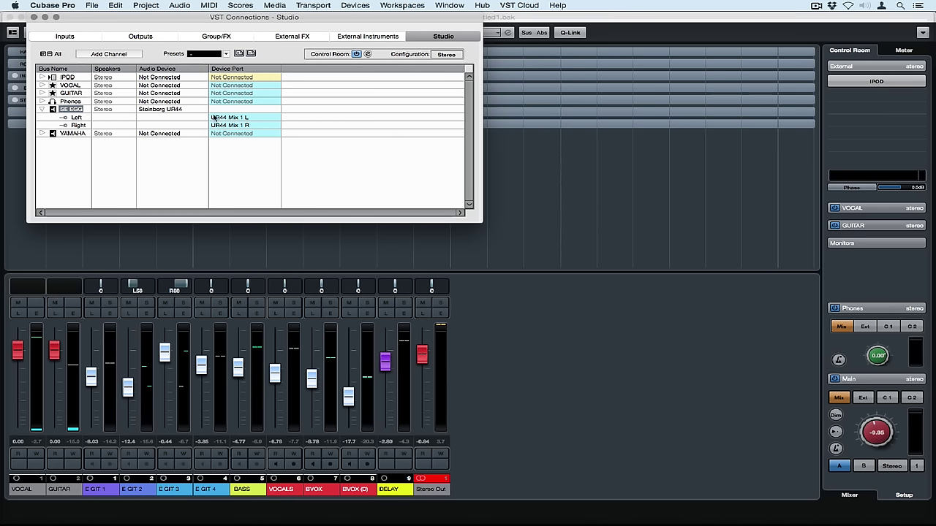
{"action": "left_click", "coordinate": [42, 102]}
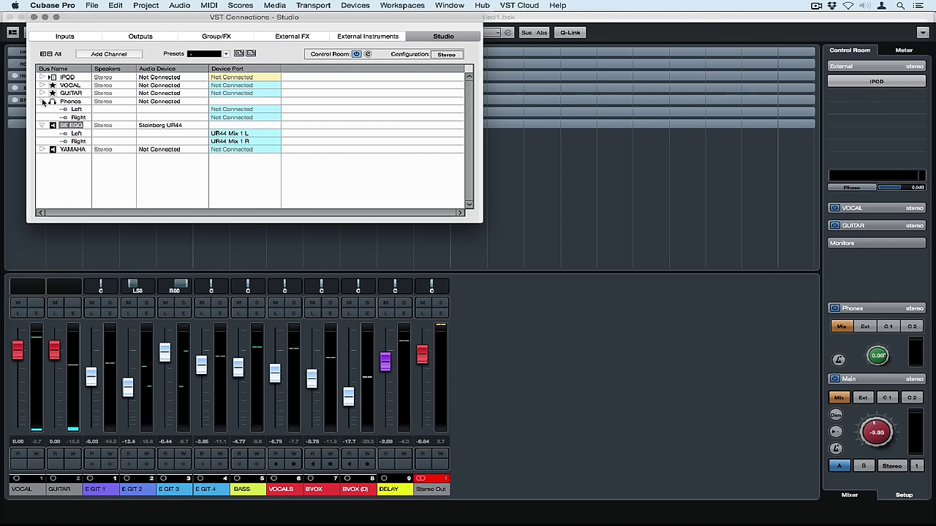
{"action": "left_click", "coordinate": [157, 102]}
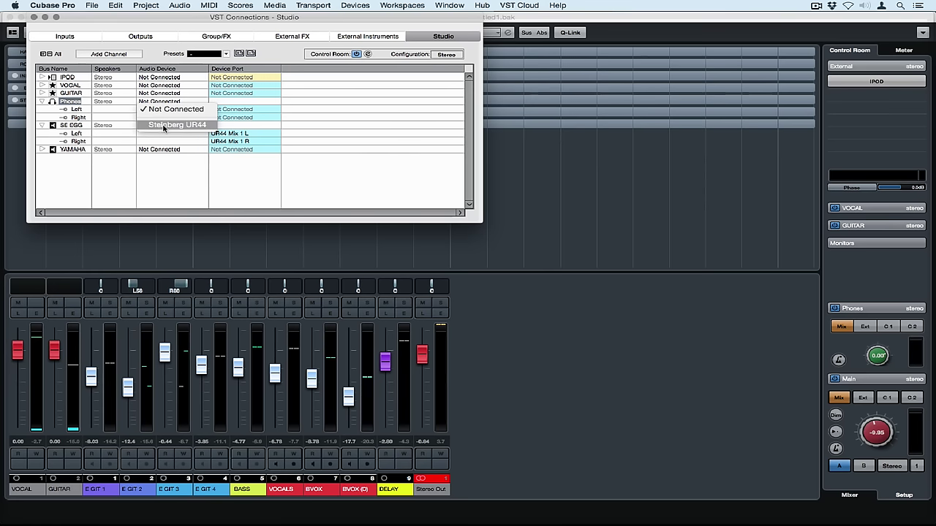
{"action": "left_click", "coordinate": [164, 125]}
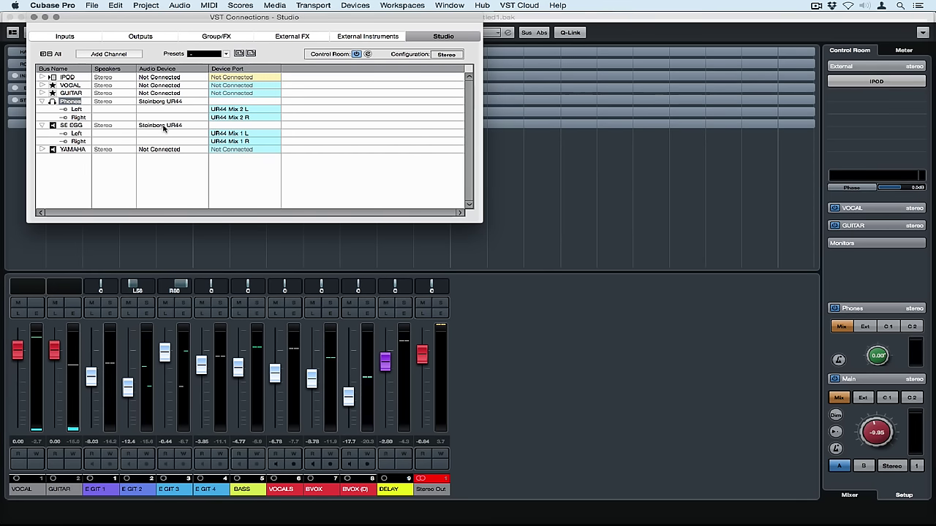
{"action": "left_click", "coordinate": [43, 149]}
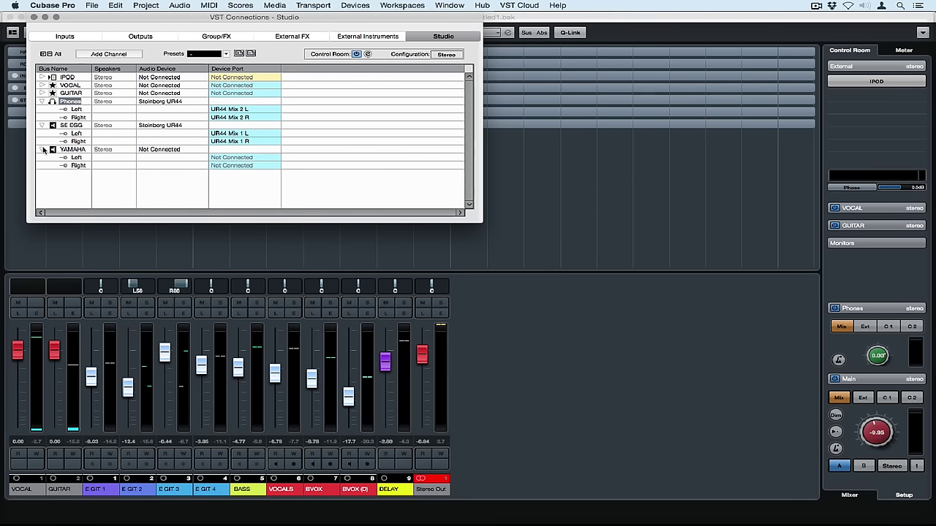
{"action": "left_click", "coordinate": [168, 151]}
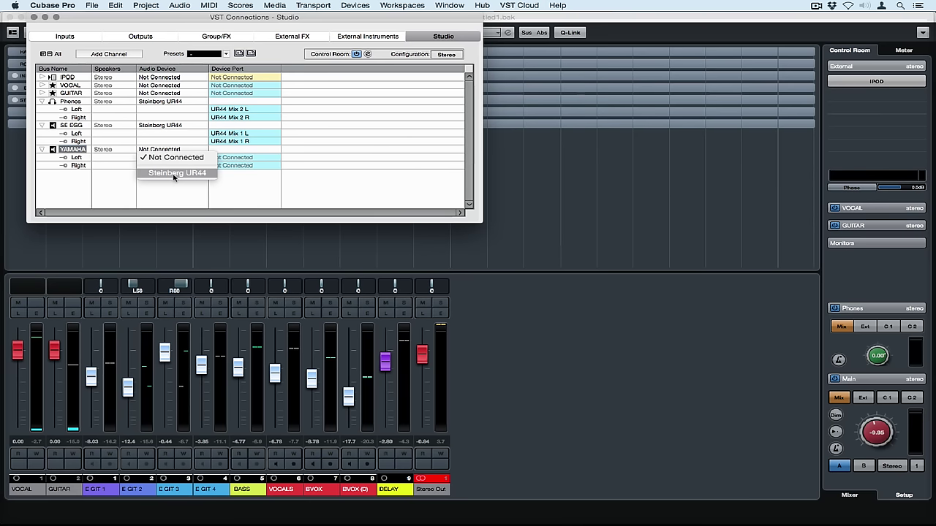
{"action": "left_click", "coordinate": [175, 173]}
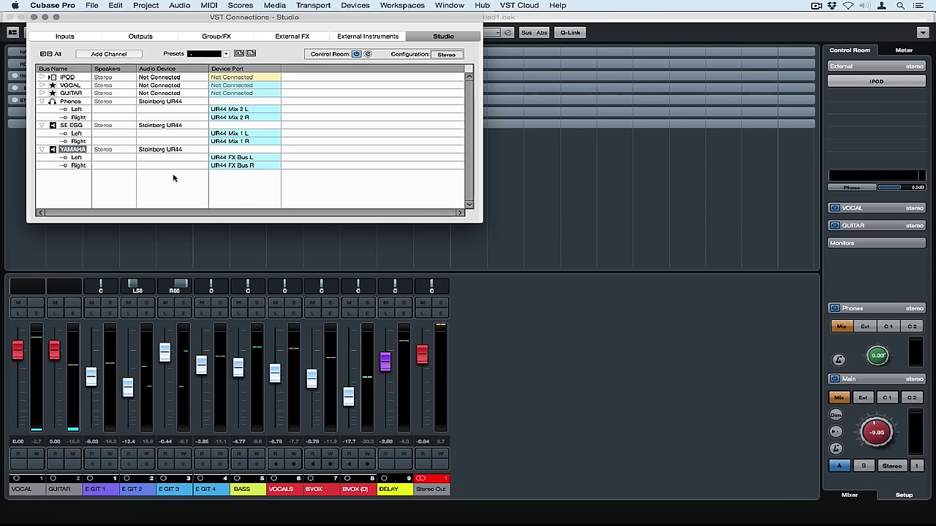
- Check the VOCAL and GUITAR cue ports, then close VST Connections
{"action": "left_click", "coordinate": [42, 84]}
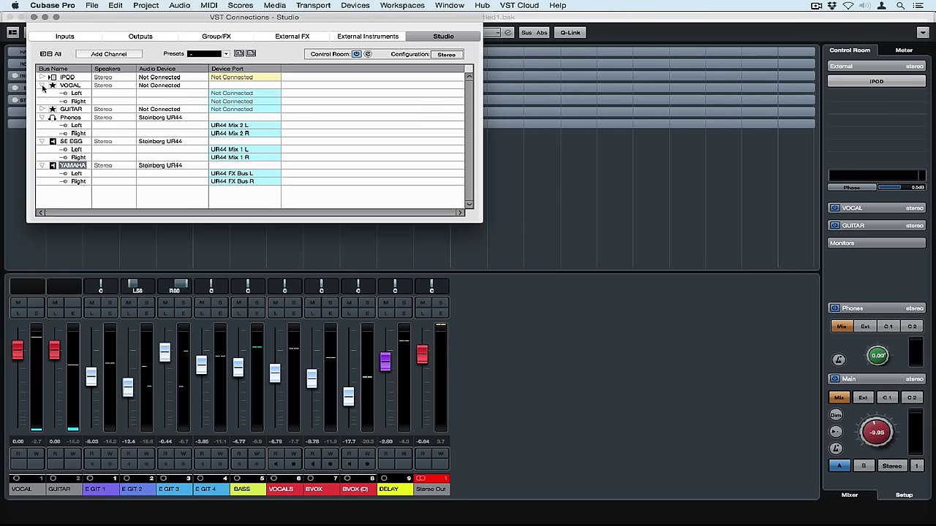
{"action": "left_click", "coordinate": [42, 109]}
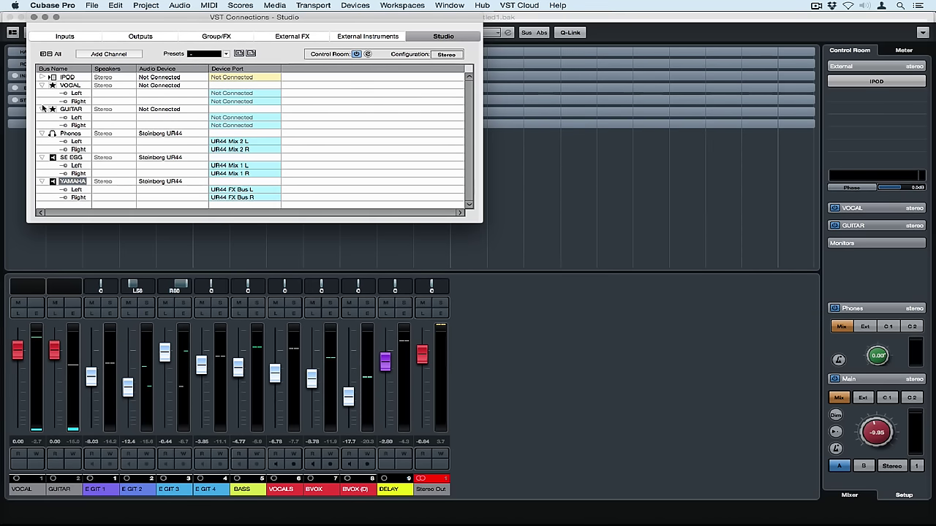
{"action": "left_click", "coordinate": [34, 16]}
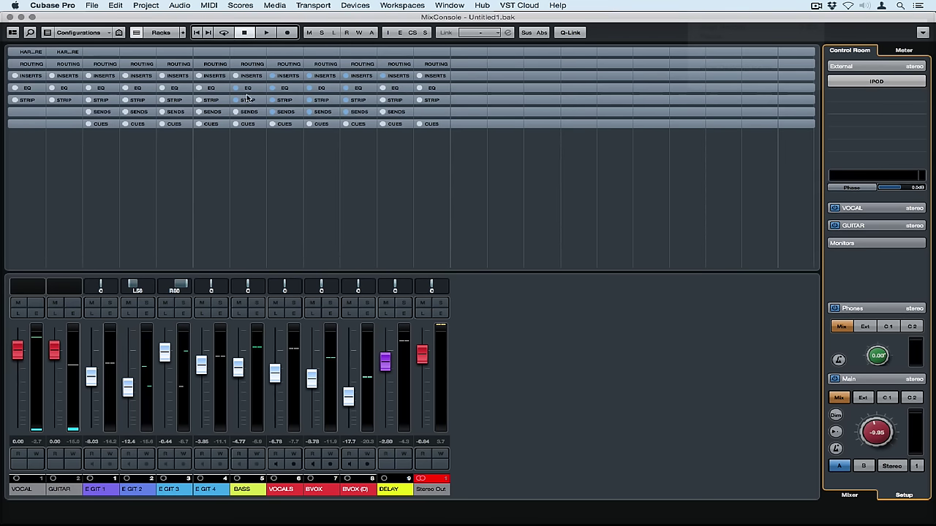
{"action": "left_click", "coordinate": [354, 6]}
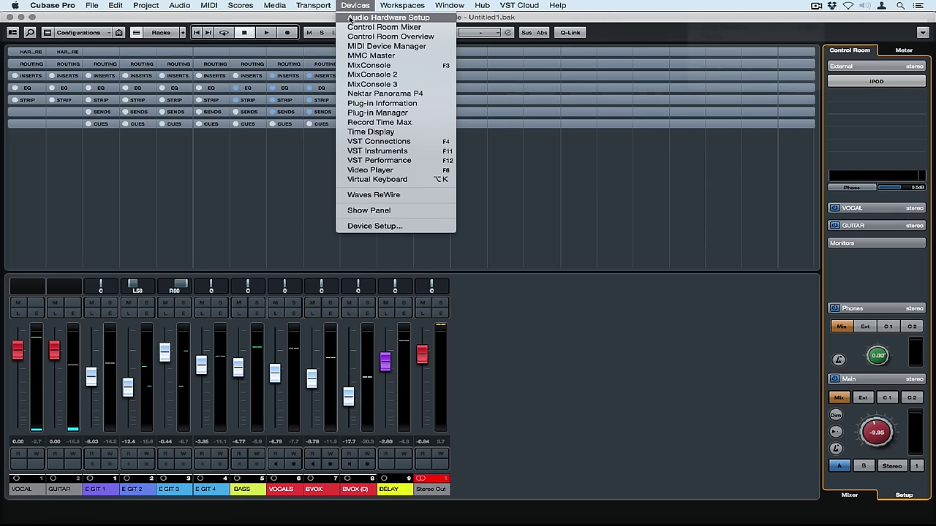
- In the UR44 Hardware Setup, feed PHONES2 from Mix 2 L/R instead of Mix 1
{"action": "left_click", "coordinate": [350, 18]}
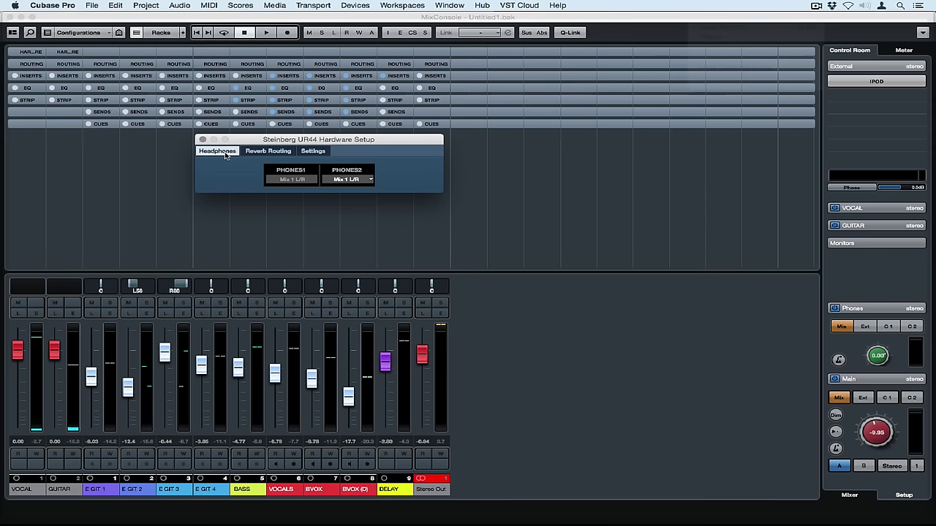
{"action": "left_click", "coordinate": [345, 179]}
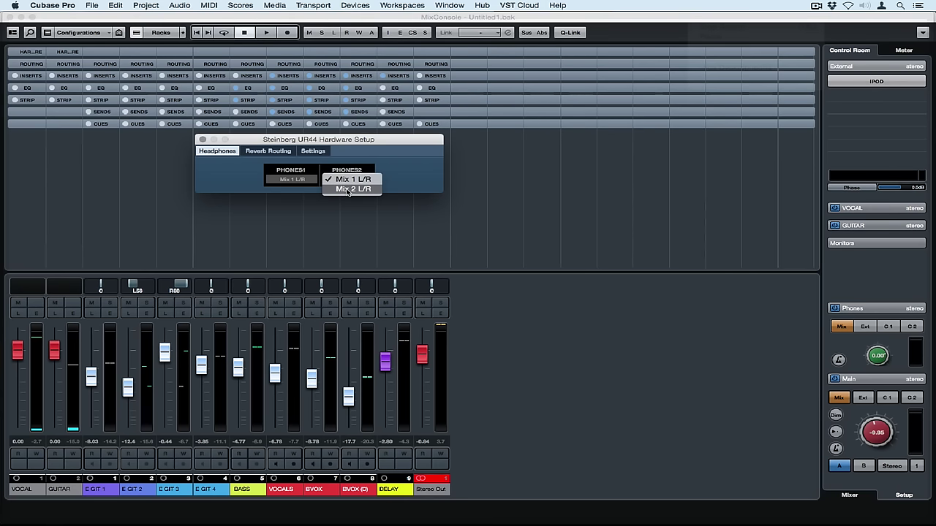
{"action": "left_click", "coordinate": [348, 189]}
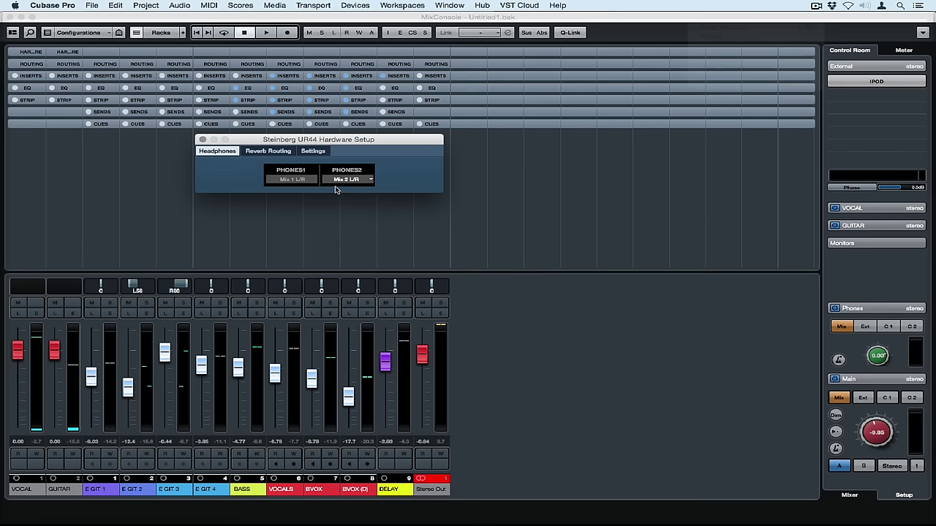
{"action": "left_click", "coordinate": [203, 139]}
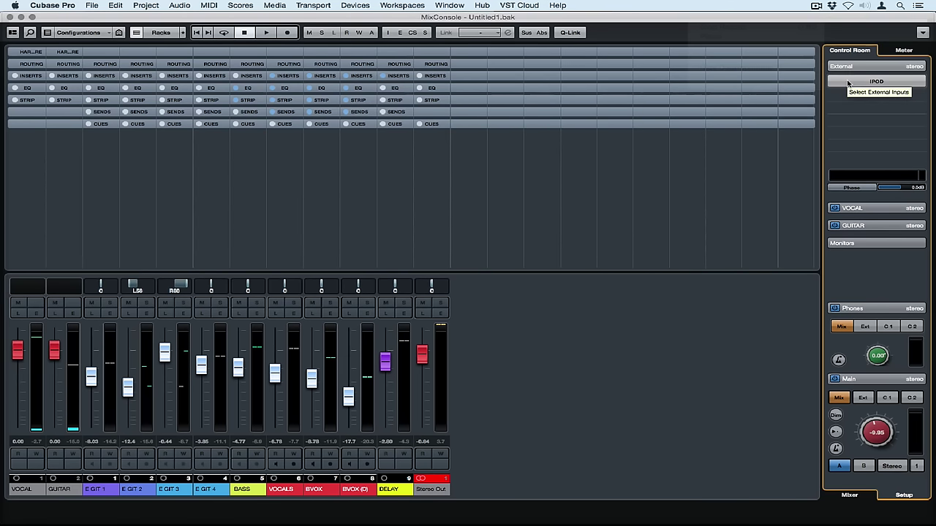
- Load a Brickwall Limiter on the VOCAL cue's insert
{"action": "left_click", "coordinate": [851, 207]}
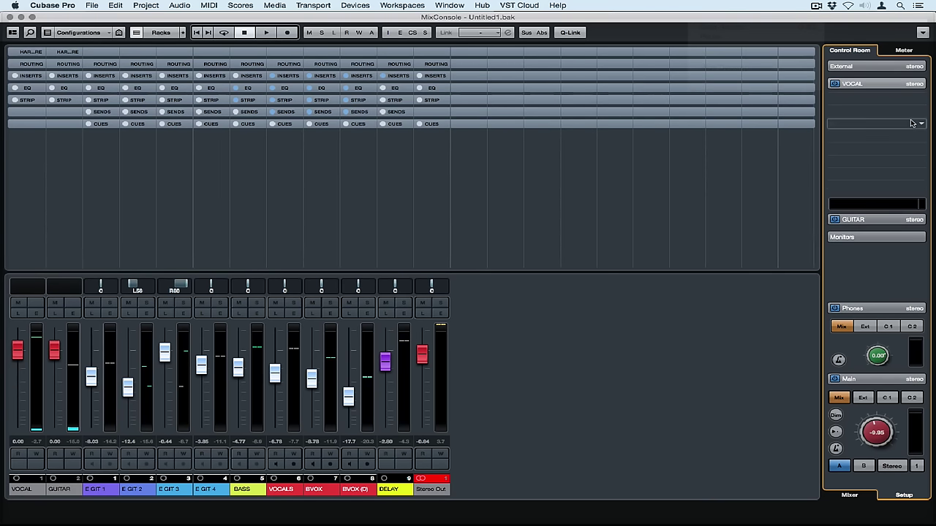
{"action": "left_click", "coordinate": [925, 101]}
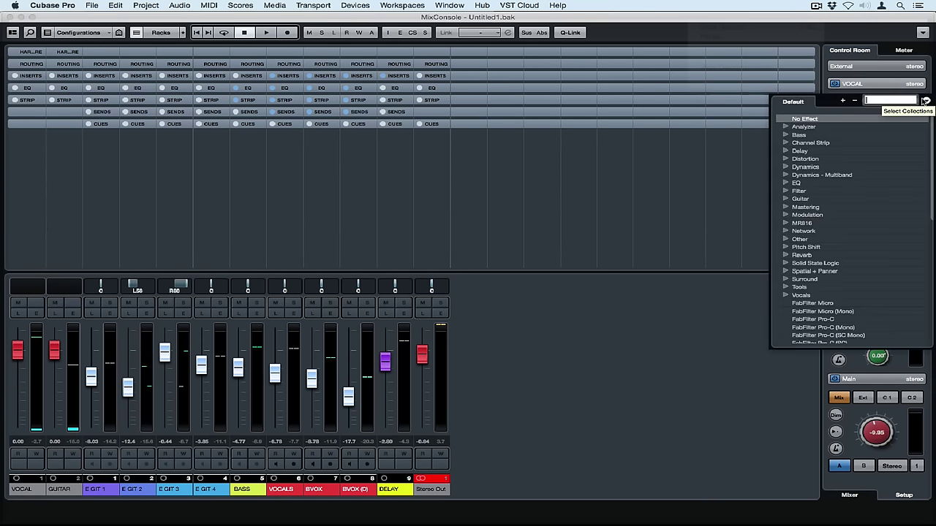
{"action": "type", "text": "brick"}
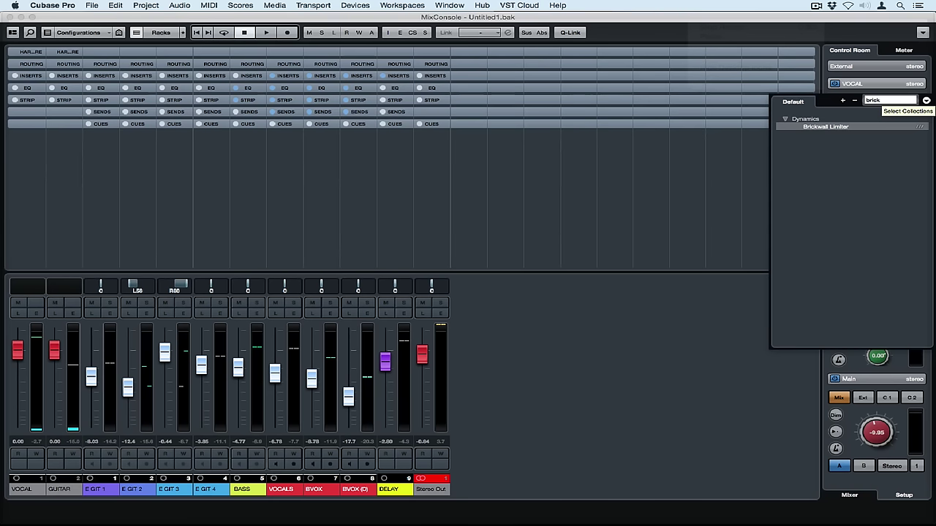
{"action": "key", "text": "Return"}
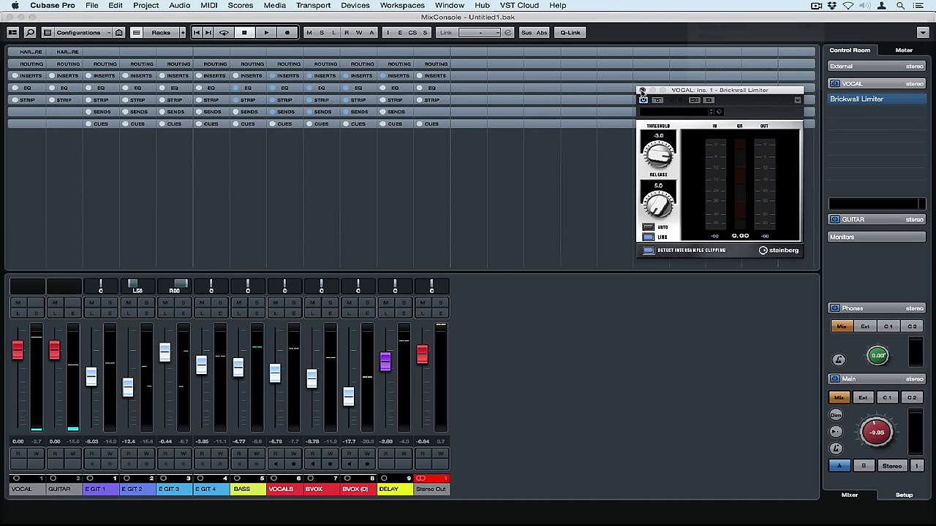
{"action": "left_click", "coordinate": [642, 90]}
- Add Brickwall Limiter and PAZ- Analyzer Stereo to the GUITAR cue inserts, then start playback
{"action": "left_click", "coordinate": [848, 220]}
{"action": "left_click", "coordinate": [869, 118]}
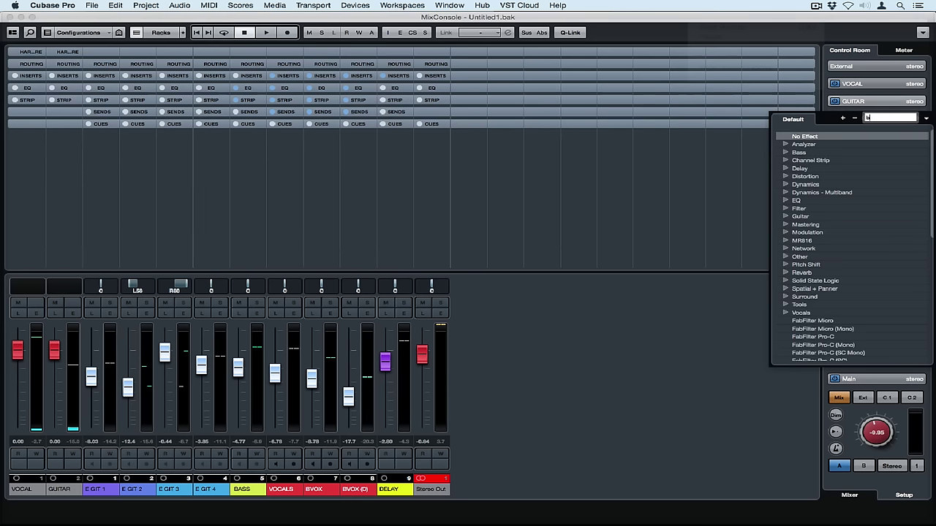
{"action": "type", "text": "brick"}
{"action": "key", "text": "Return"}
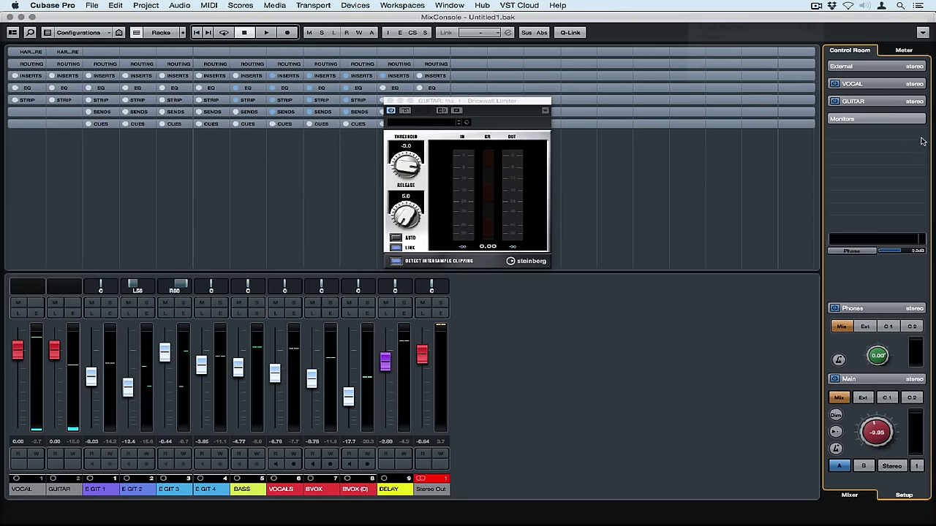
{"action": "left_click", "coordinate": [920, 142]}
{"action": "type", "text": "paz"}
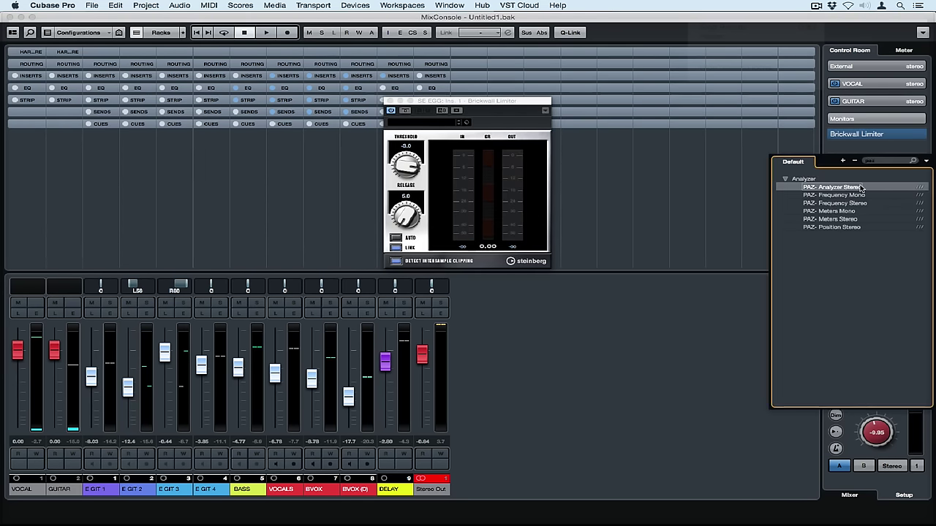
{"action": "left_click", "coordinate": [831, 187]}
{"action": "key", "text": "space"}
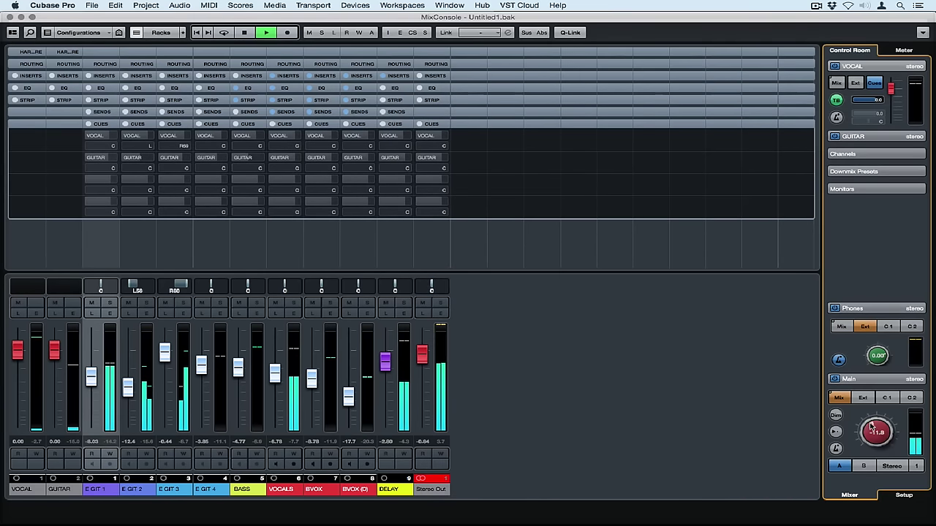
- Raise the Main monitor level to -7.79 and toggle Dim and the metronome Click
{"action": "left_click_drag", "start_coordinate": [870, 426], "coordinate": [873, 417]}
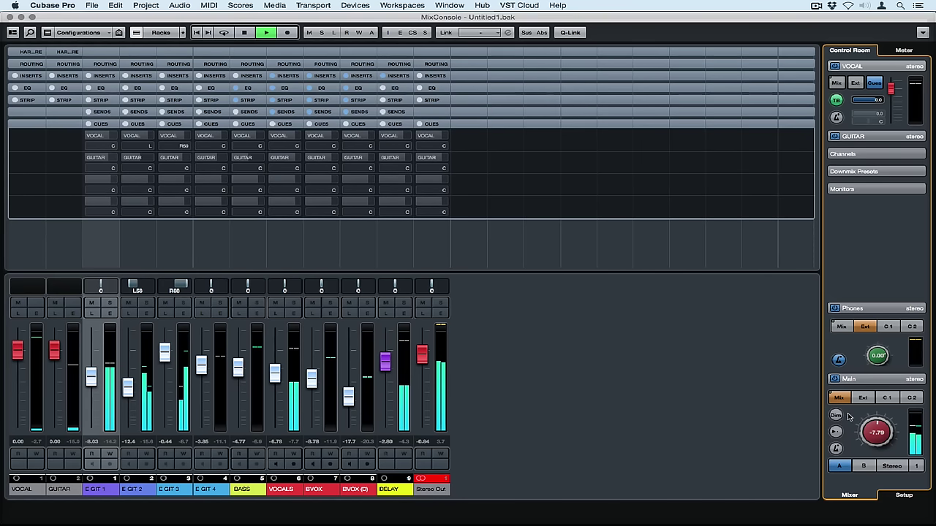
{"action": "left_click", "coordinate": [836, 415]}
{"action": "left_click", "coordinate": [835, 449]}
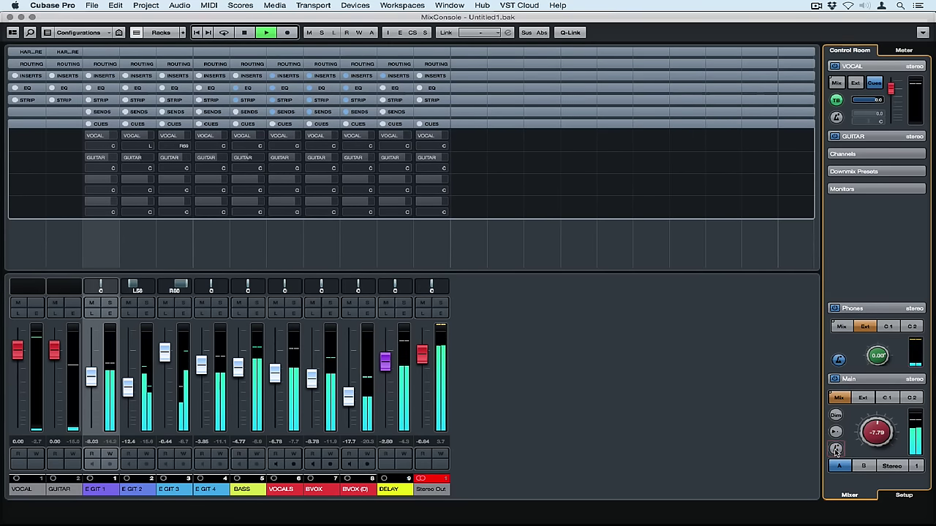
- Audition Main from external input, cue 1 and cue 2, settling on external input
{"action": "left_click", "coordinate": [865, 398]}
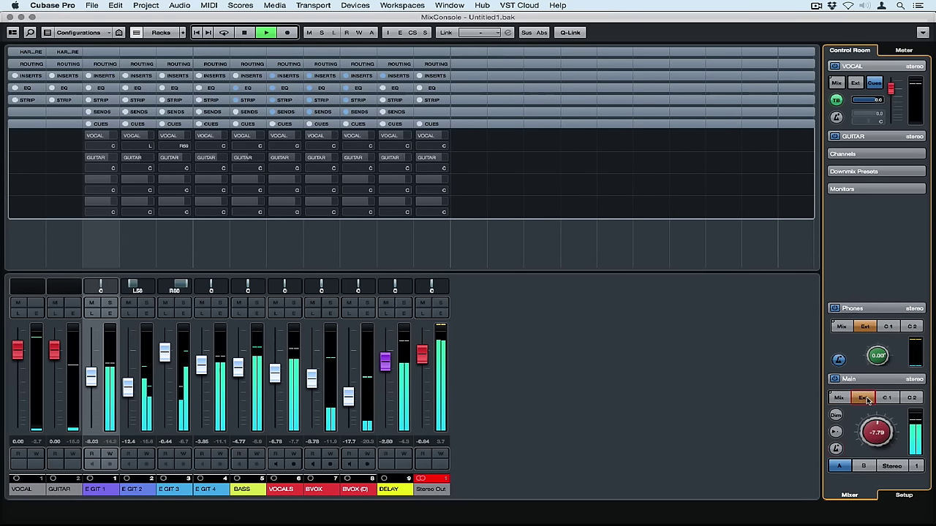
{"action": "left_click", "coordinate": [886, 398]}
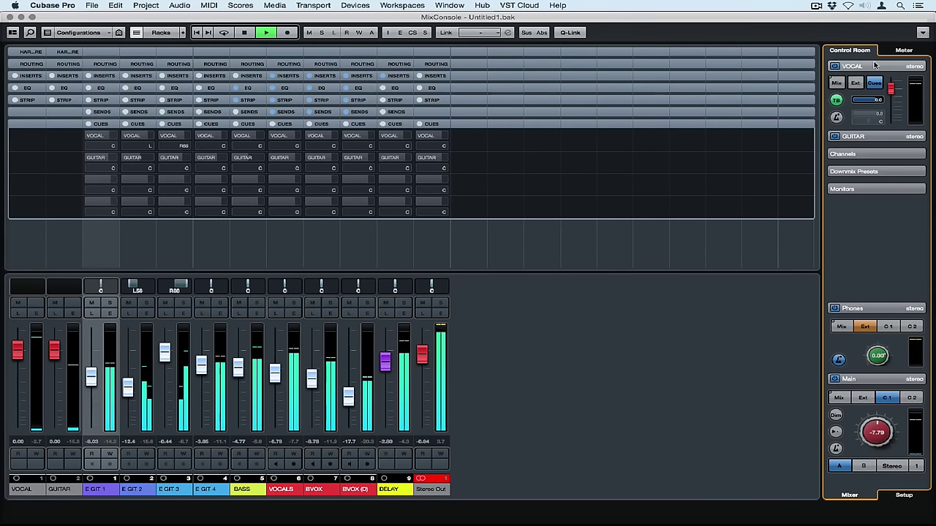
{"action": "left_click", "coordinate": [873, 136]}
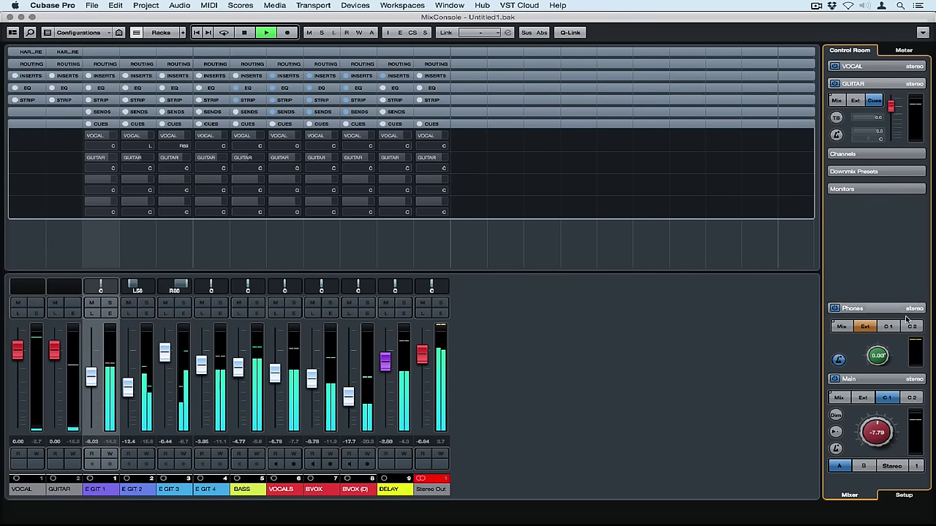
{"action": "left_click", "coordinate": [910, 397]}
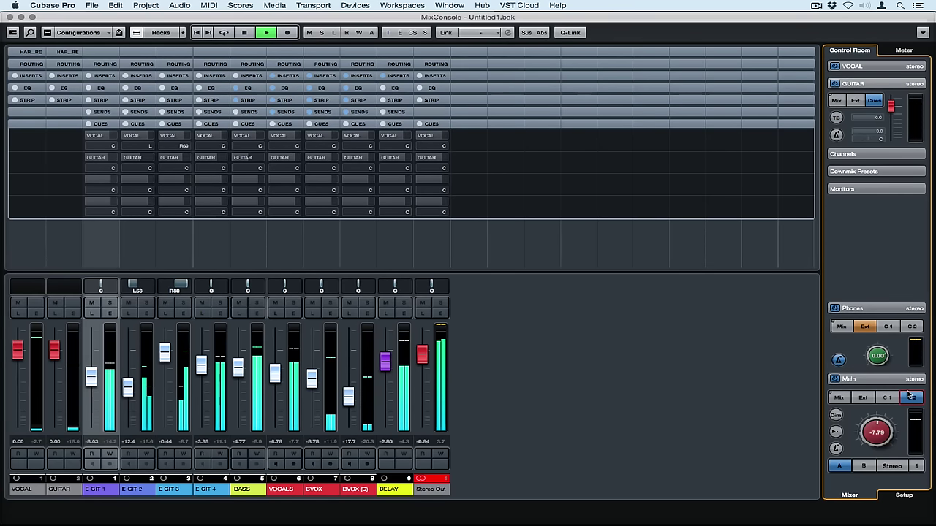
{"action": "key", "text": "space"}
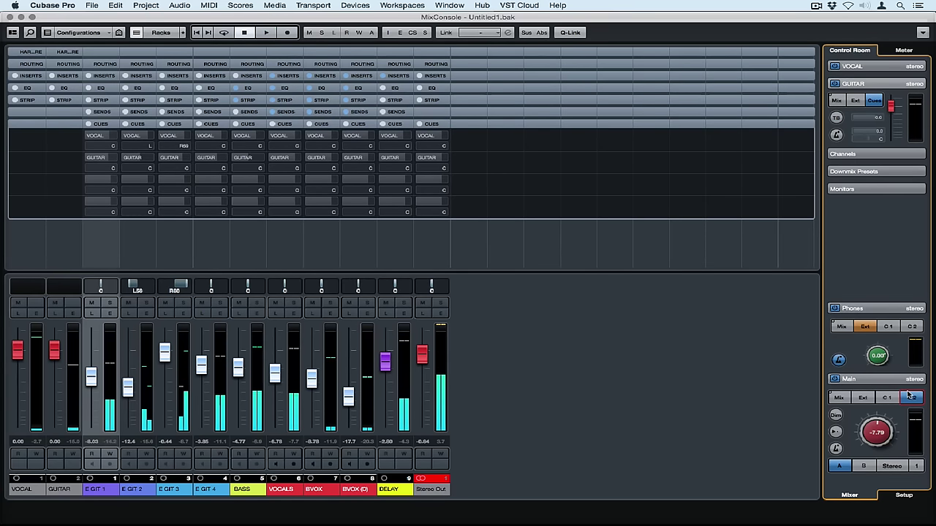
{"action": "left_click", "coordinate": [863, 397]}
{"action": "key", "text": "space"}
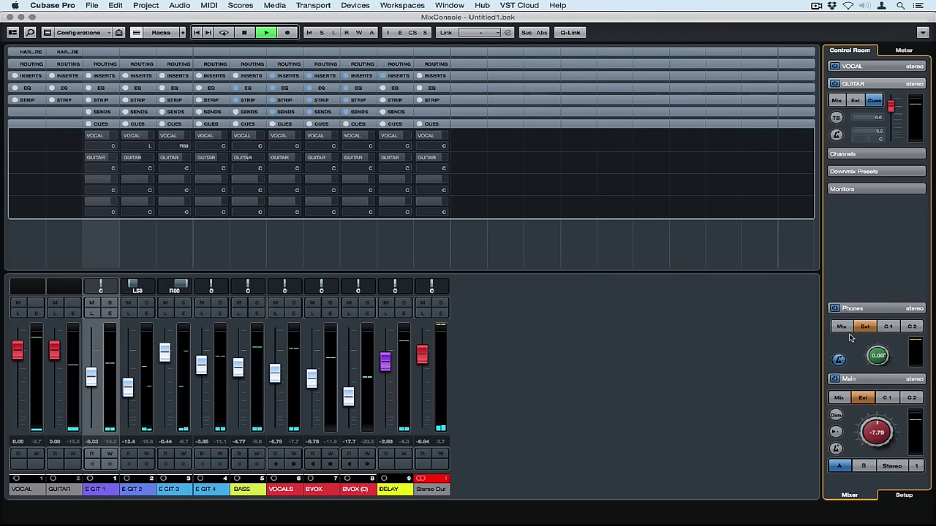
- Lower the Phones level to -2.79, enable its click, and audition Ext, cue 1 and cue 2, ending on Ext
{"action": "left_click", "coordinate": [843, 327]}
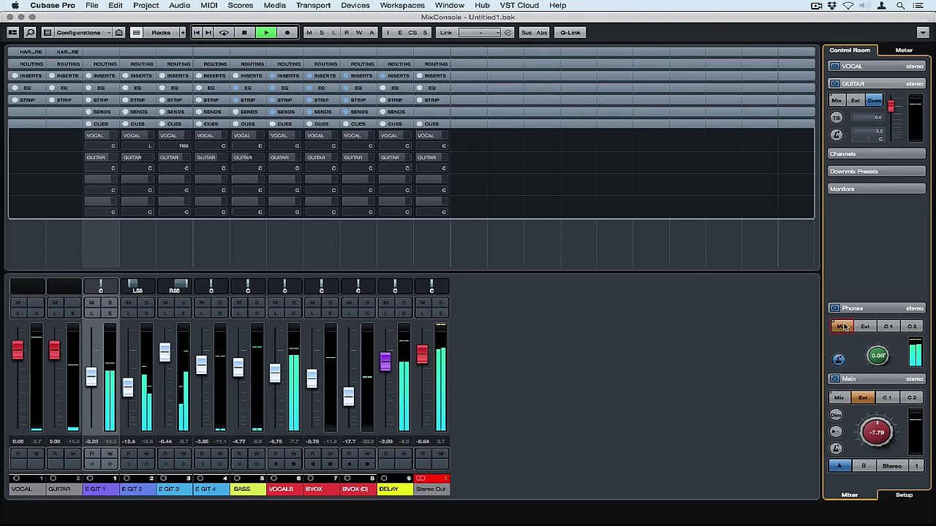
{"action": "left_click_drag", "start_coordinate": [885, 356], "coordinate": [878, 366]}
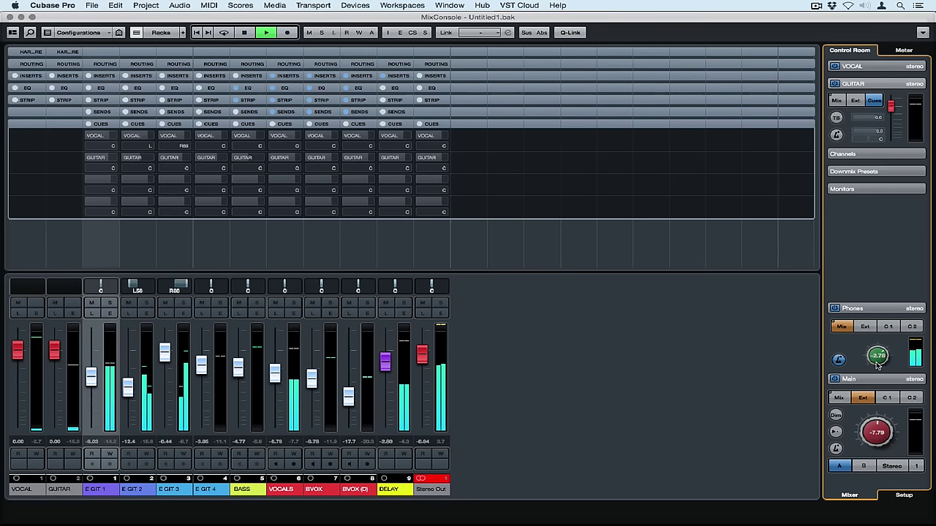
{"action": "left_click", "coordinate": [839, 360]}
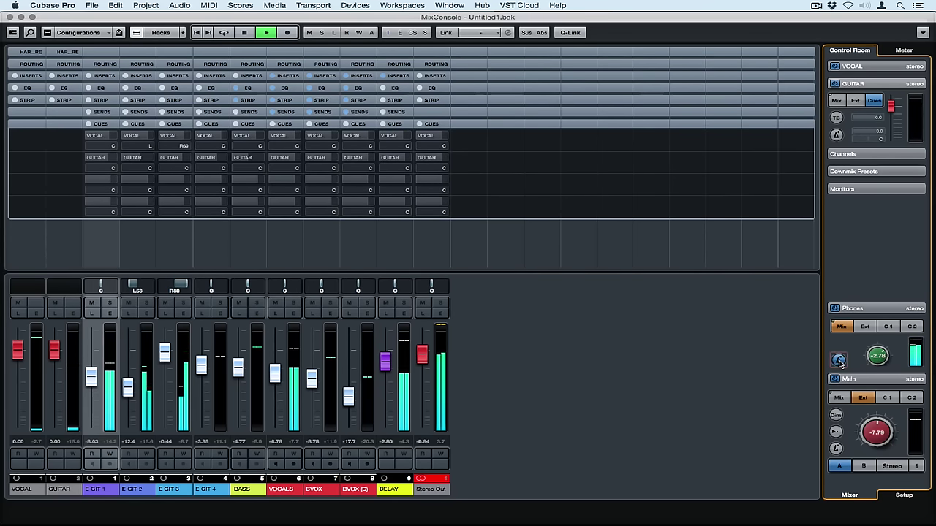
{"action": "left_click", "coordinate": [864, 327]}
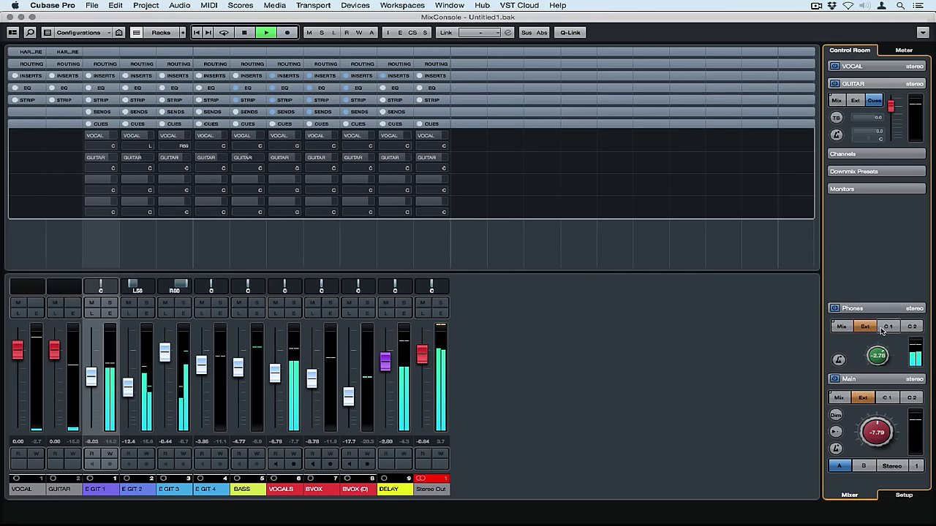
{"action": "left_click", "coordinate": [888, 327]}
{"action": "left_click", "coordinate": [912, 327]}
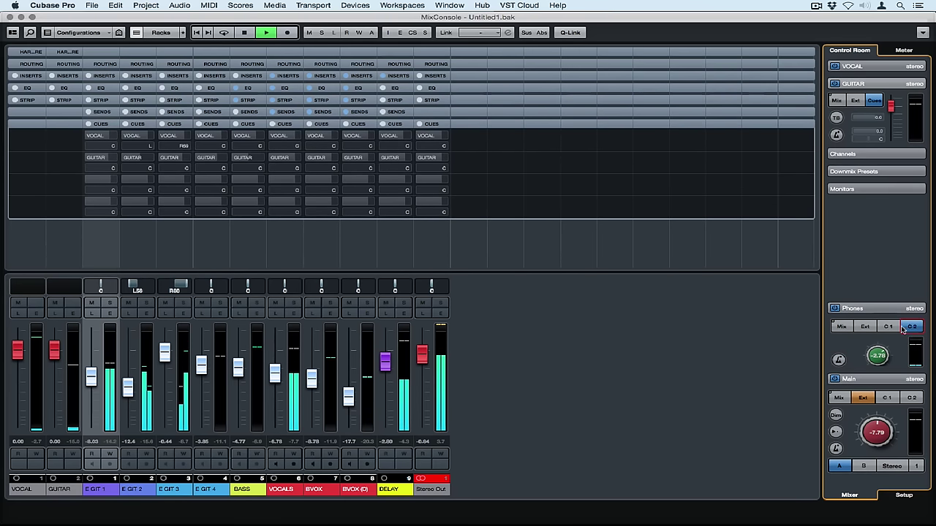
{"action": "left_click", "coordinate": [865, 327]}
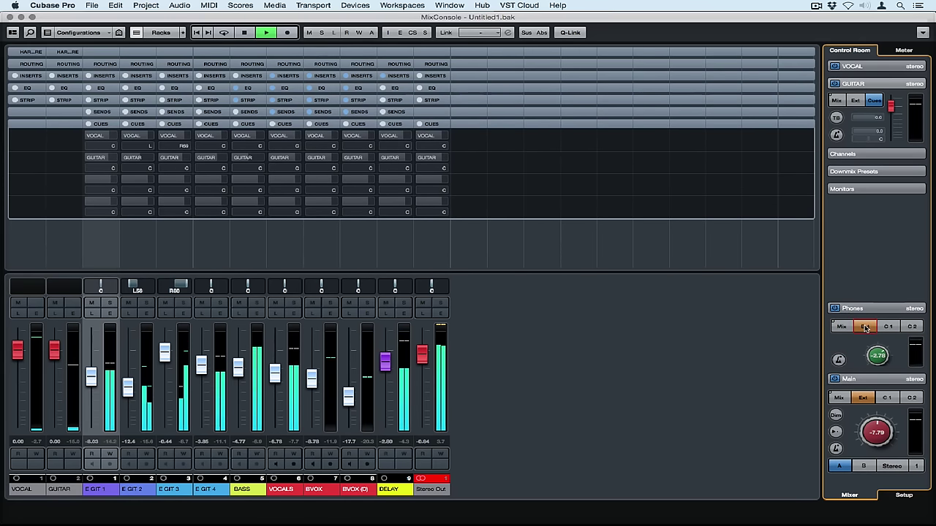
- Restart playback and return Main to the Mix source on speaker set B
{"action": "key", "text": "space"}
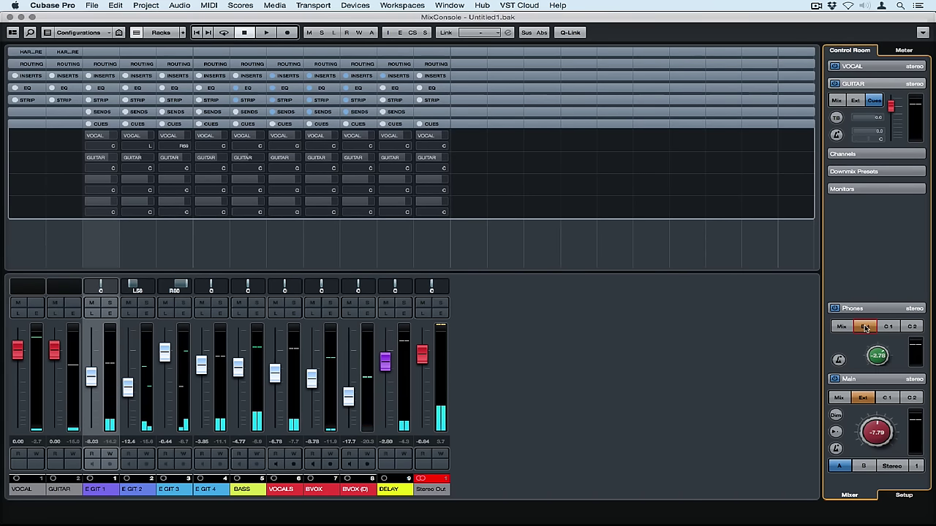
{"action": "key", "text": "space"}
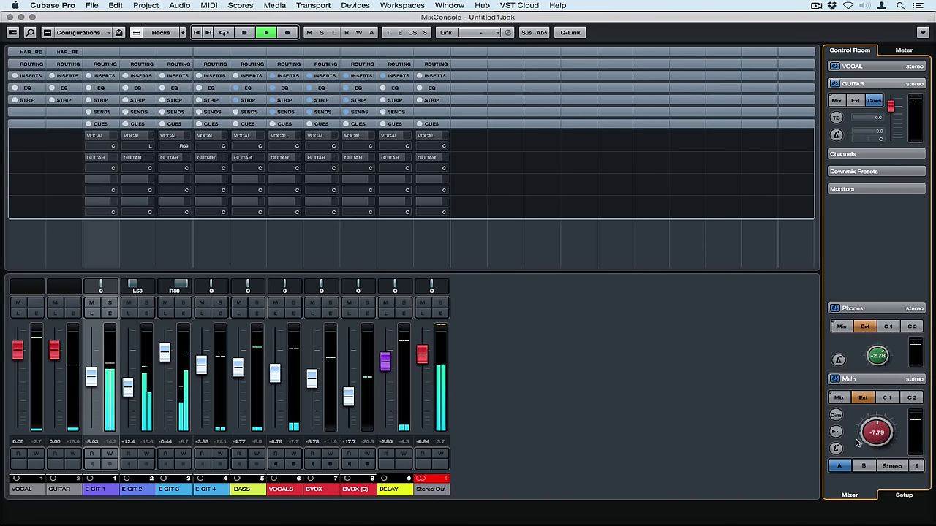
{"action": "left_click", "coordinate": [839, 398]}
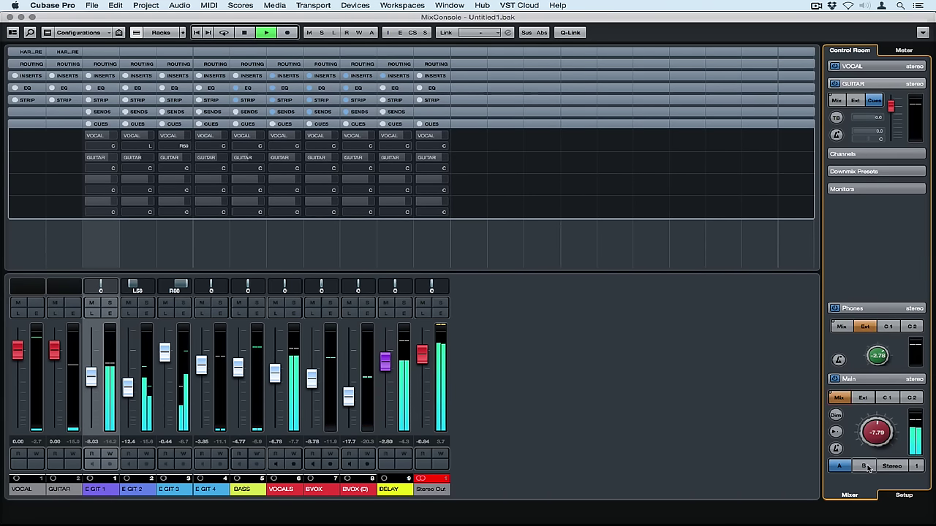
{"action": "left_click", "coordinate": [865, 466]}
- Check Main in mono, return it to stereo on speaker set A, stop playback, and show the Monitors list
{"action": "left_click", "coordinate": [892, 466]}
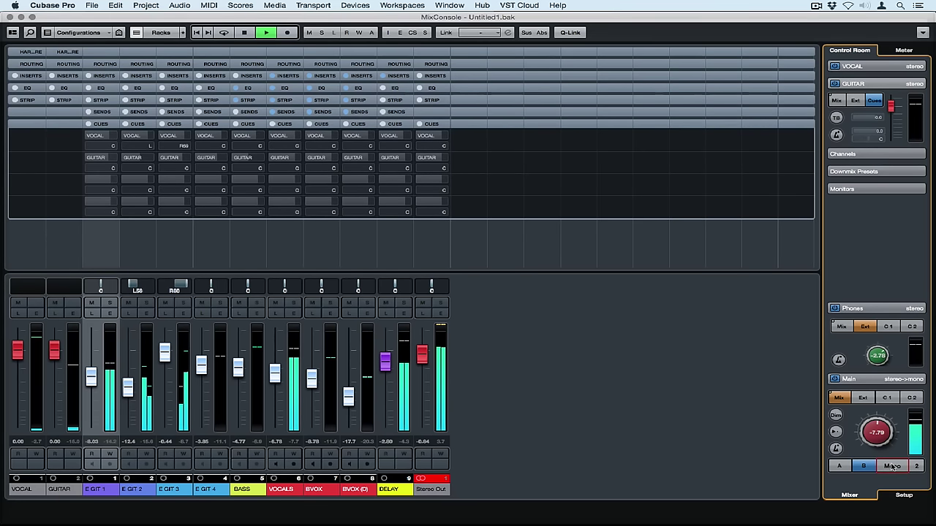
{"action": "left_click", "coordinate": [892, 467]}
{"action": "left_click", "coordinate": [839, 466]}
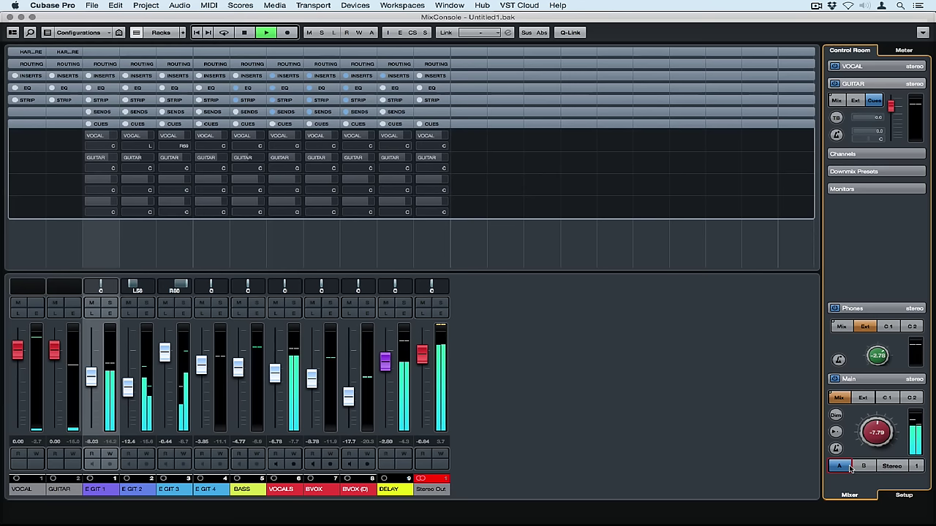
{"action": "key", "text": "space"}
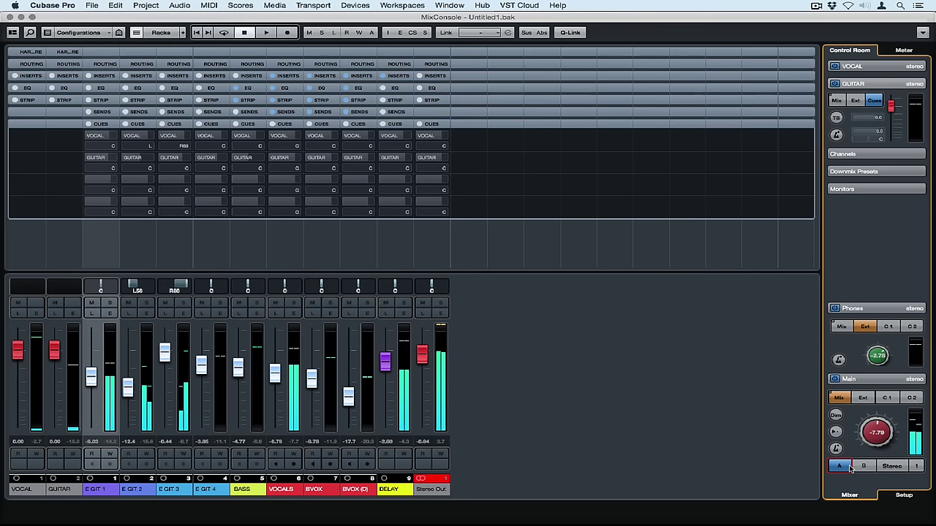
{"action": "left_click", "coordinate": [842, 189]}
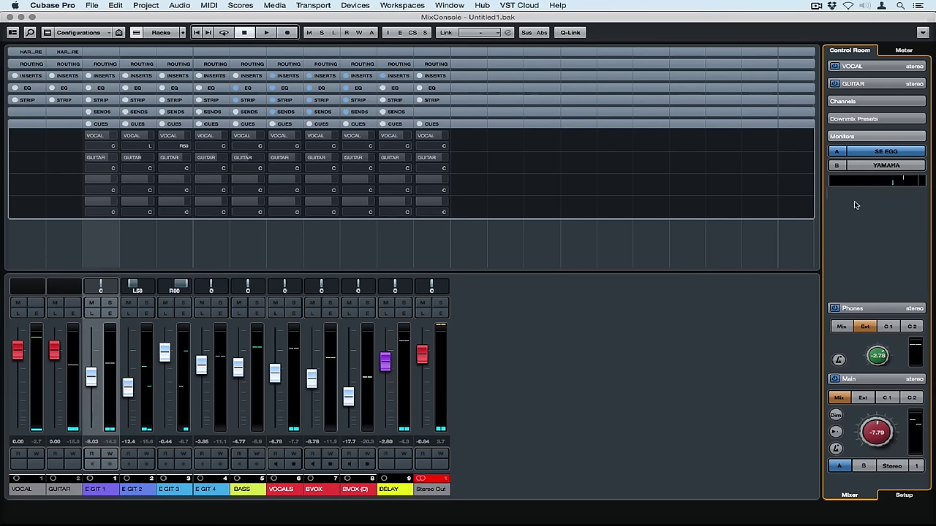
- Expand the VOCAL cue settings, monitor cue 1 on Main, and start playback
{"action": "left_click", "coordinate": [850, 66]}
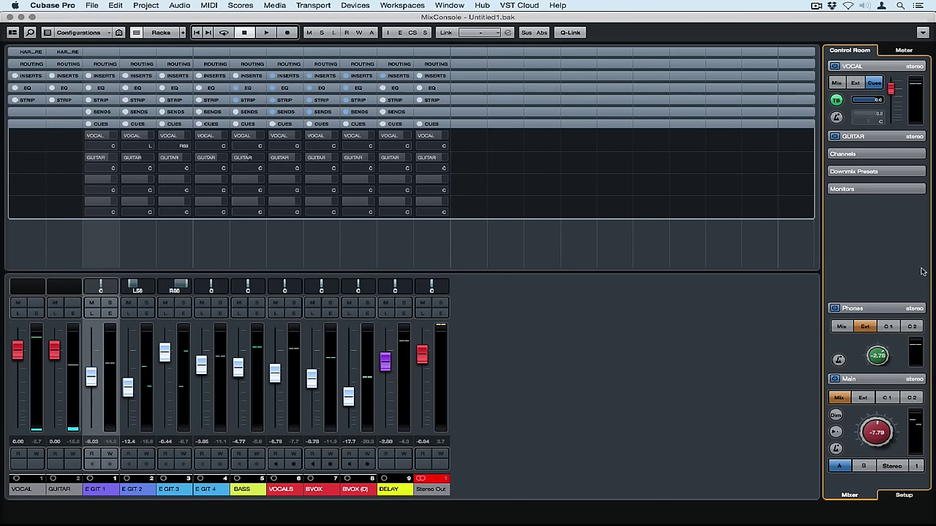
{"action": "left_click", "coordinate": [887, 398]}
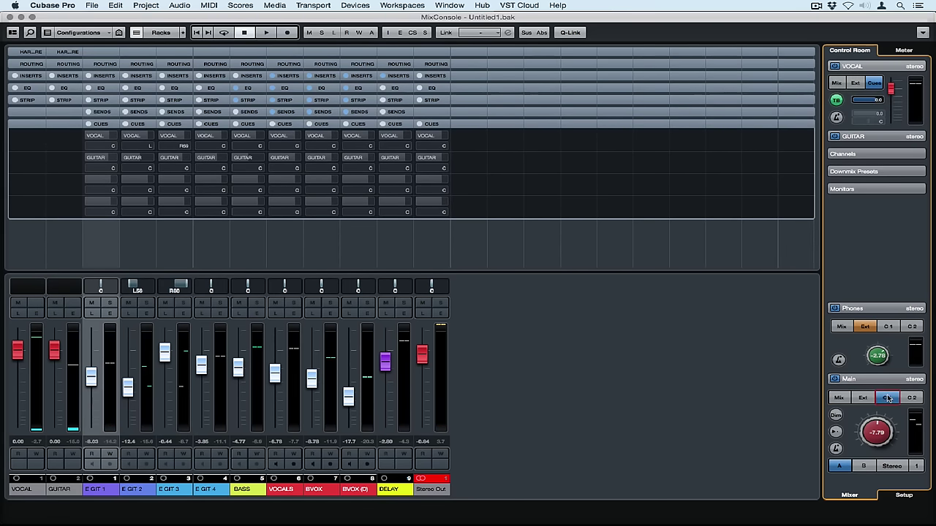
{"action": "key", "text": "space"}
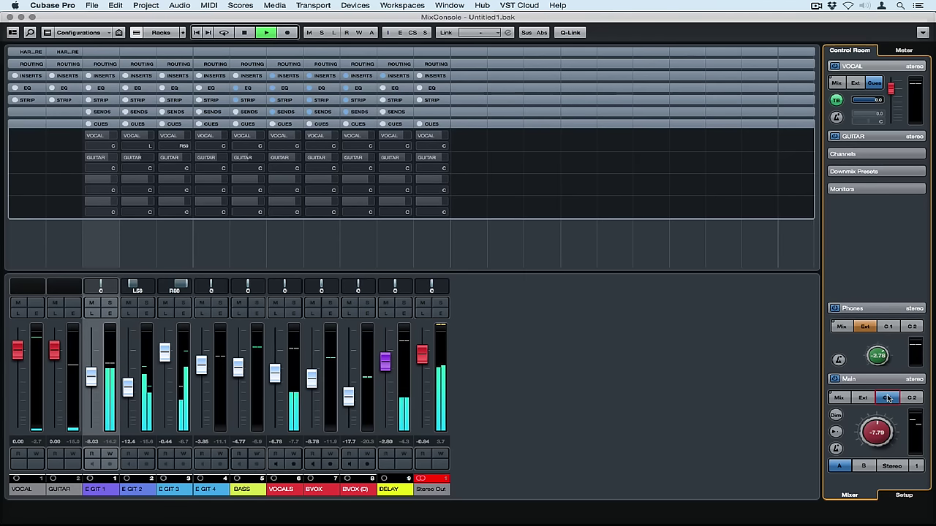
- Enable E GIT 1's sends to the VOCAL cue (-1.24) and GUITAR cue (-2.64), comparing C 2 and C 1
{"action": "left_click", "coordinate": [112, 314]}
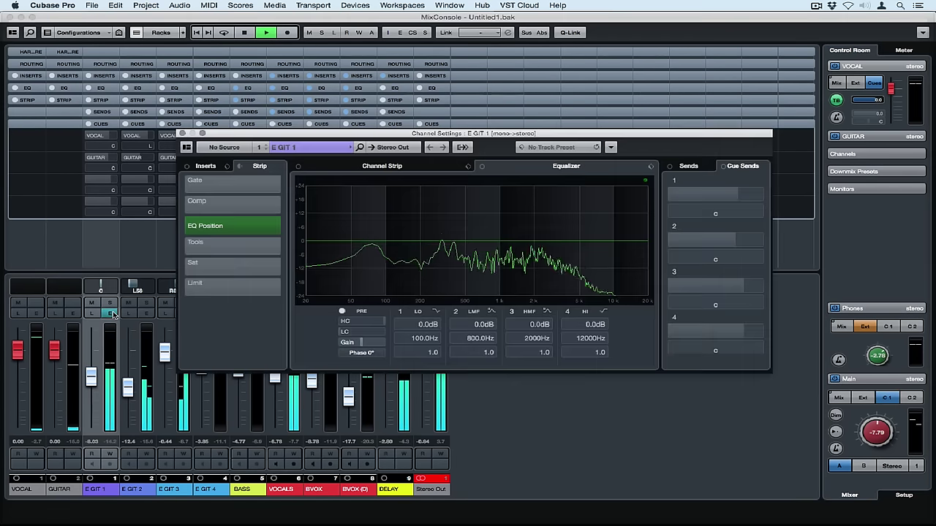
{"action": "left_click", "coordinate": [667, 196]}
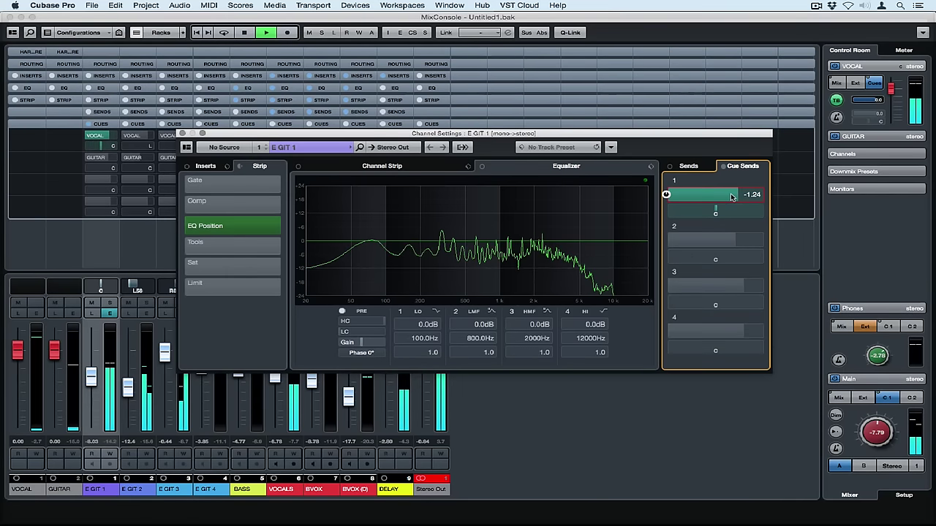
{"action": "left_click", "coordinate": [665, 240]}
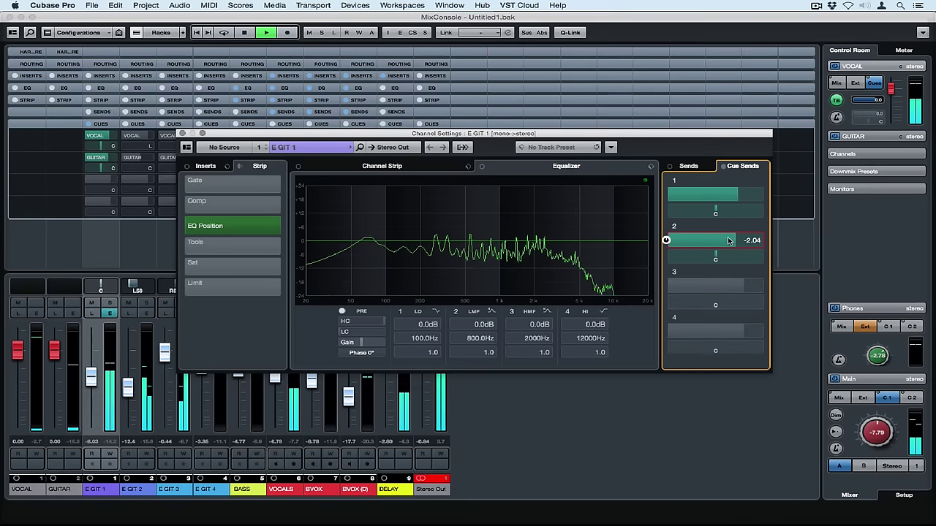
{"action": "left_click", "coordinate": [852, 136]}
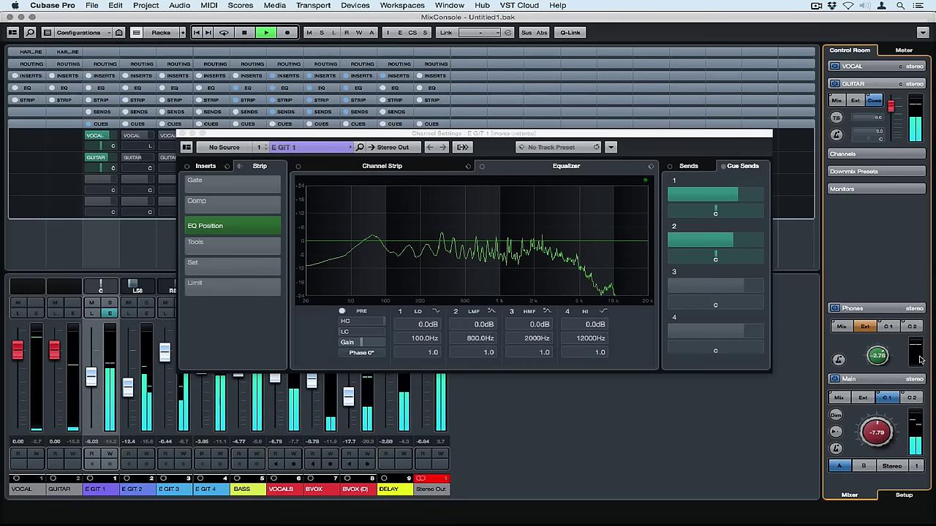
{"action": "left_click", "coordinate": [909, 398]}
{"action": "left_click", "coordinate": [887, 398]}
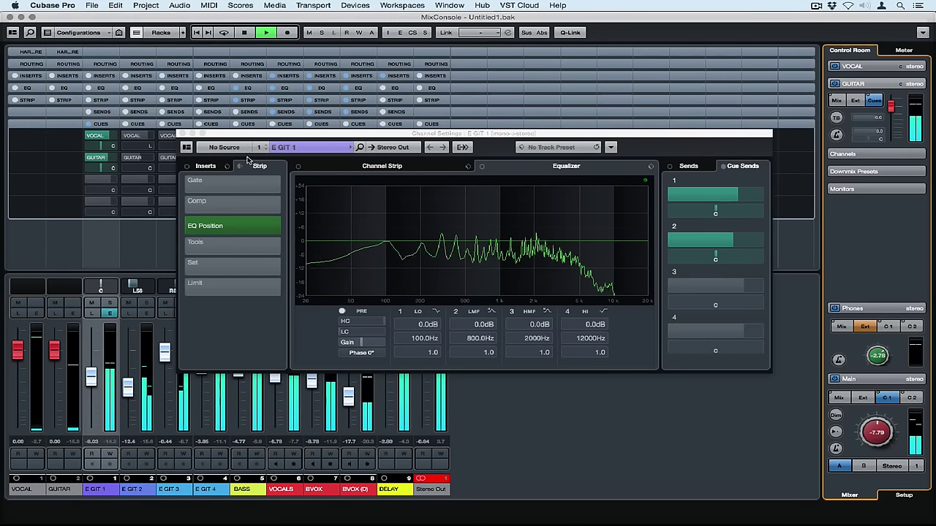
{"action": "left_click", "coordinate": [182, 134]}
- Stop playback, toggle the Cue Sends rack off and back on from the Racks list, then resume playback
{"action": "key", "text": "space"}
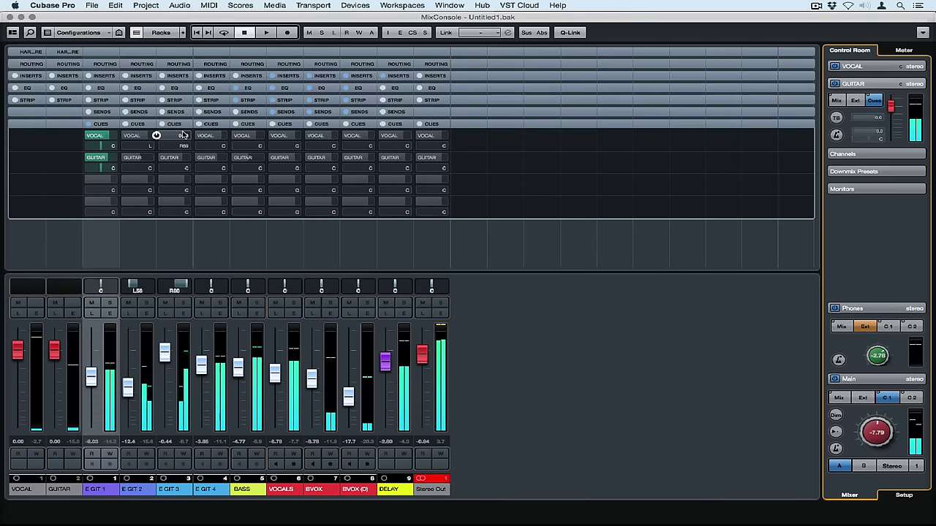
{"action": "left_click", "coordinate": [100, 136]}
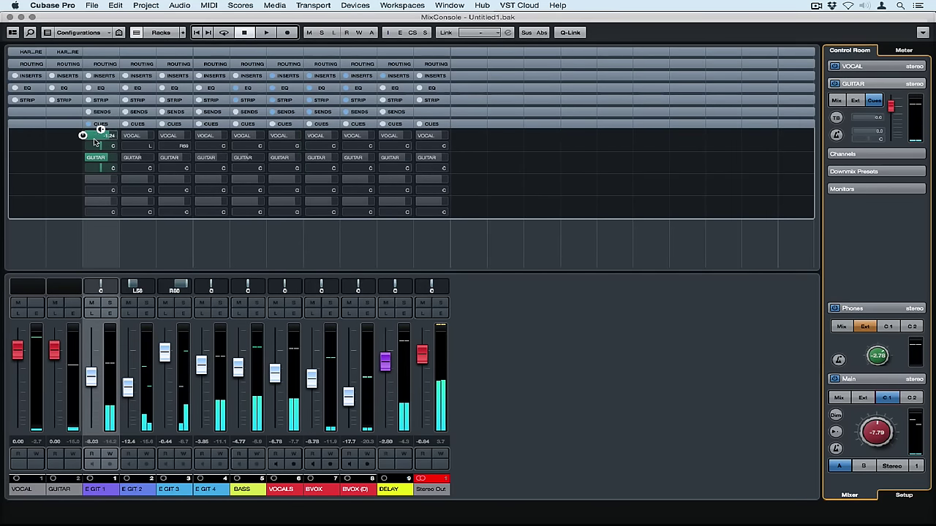
{"action": "left_click", "coordinate": [102, 126]}
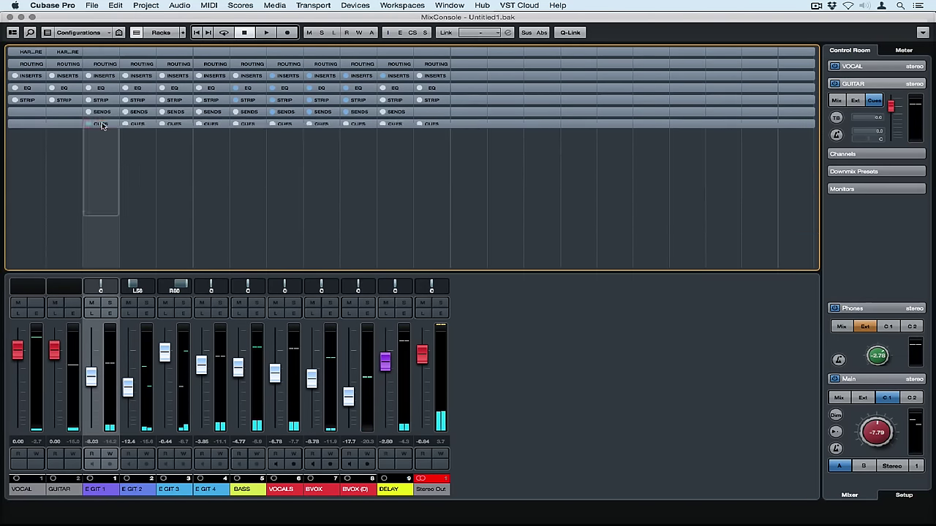
{"action": "left_click", "coordinate": [162, 32]}
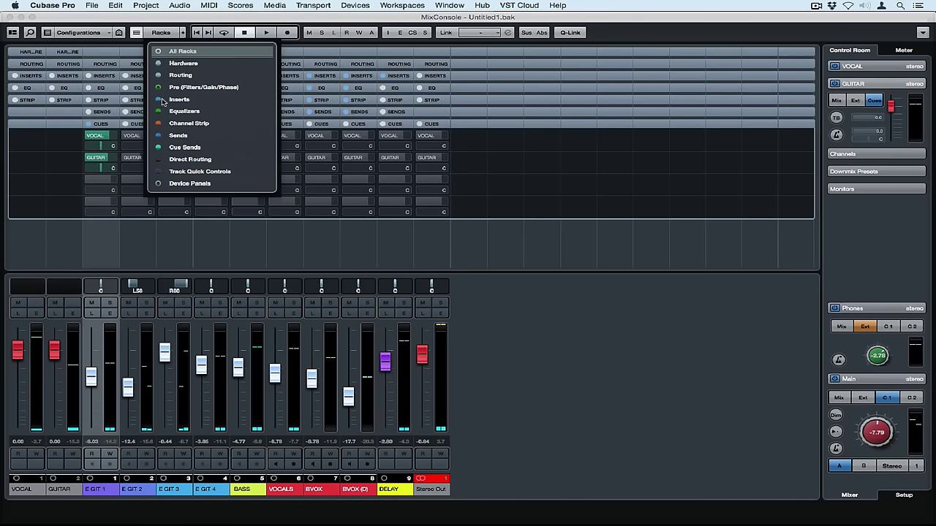
{"action": "left_click", "coordinate": [158, 148]}
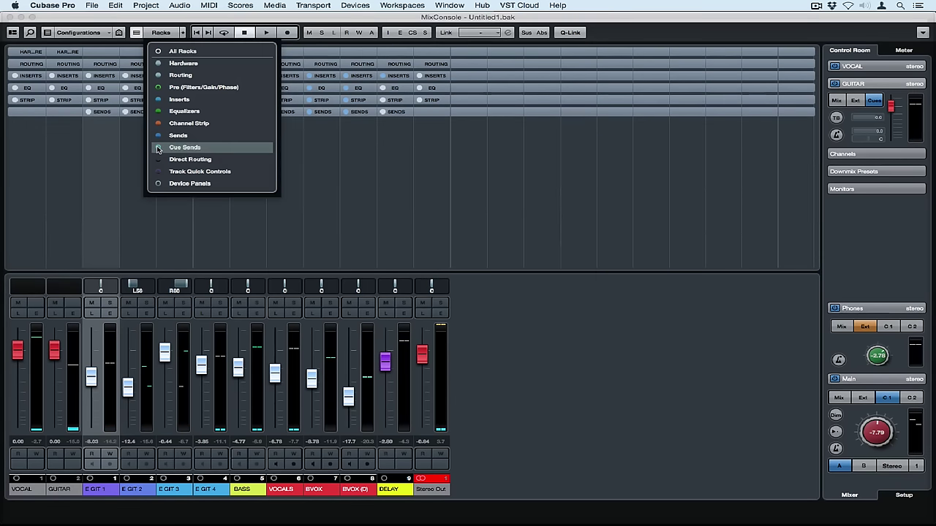
{"action": "left_click", "coordinate": [158, 149]}
{"action": "left_click", "coordinate": [475, 277]}
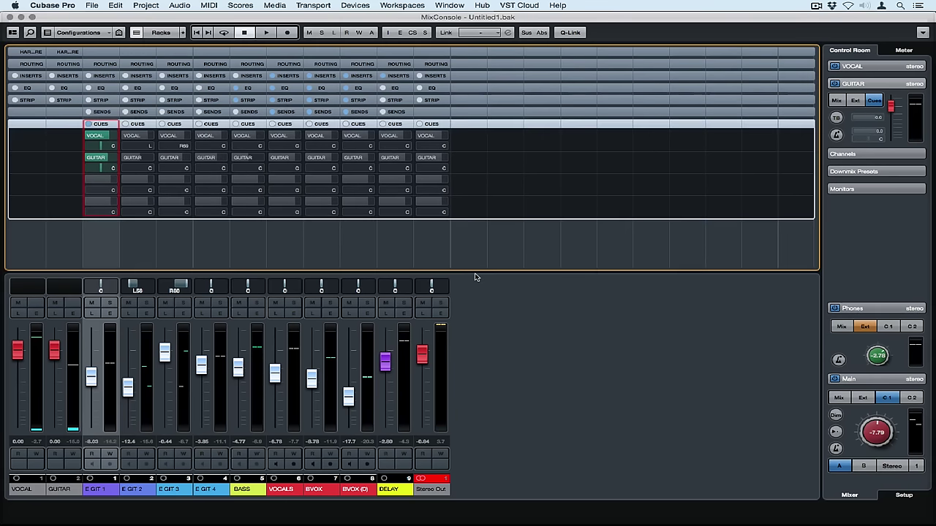
{"action": "key", "text": "space"}
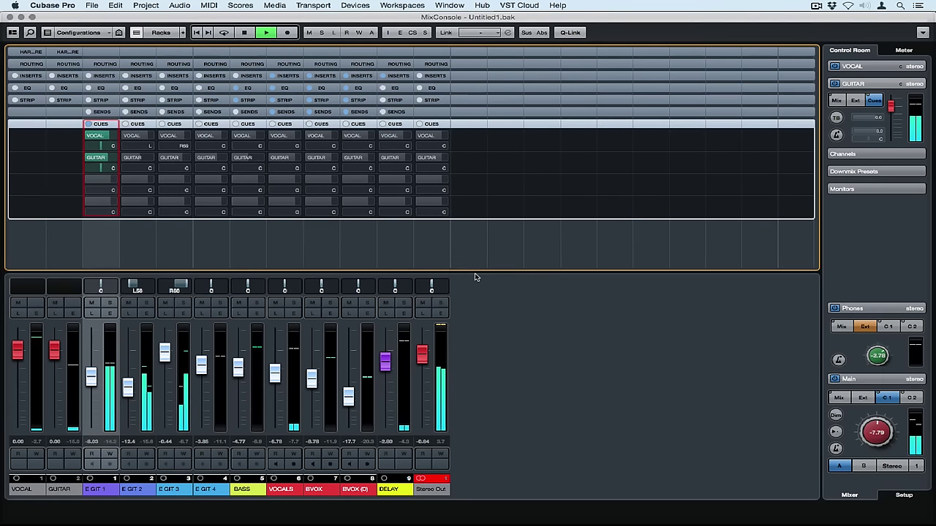
- Activate VOCAL cue sends on E GIT 2, E GIT 3, E GIT 4, BASS and VOCALS, lower DELAY's send, then stop
{"action": "left_click", "coordinate": [120, 136]}
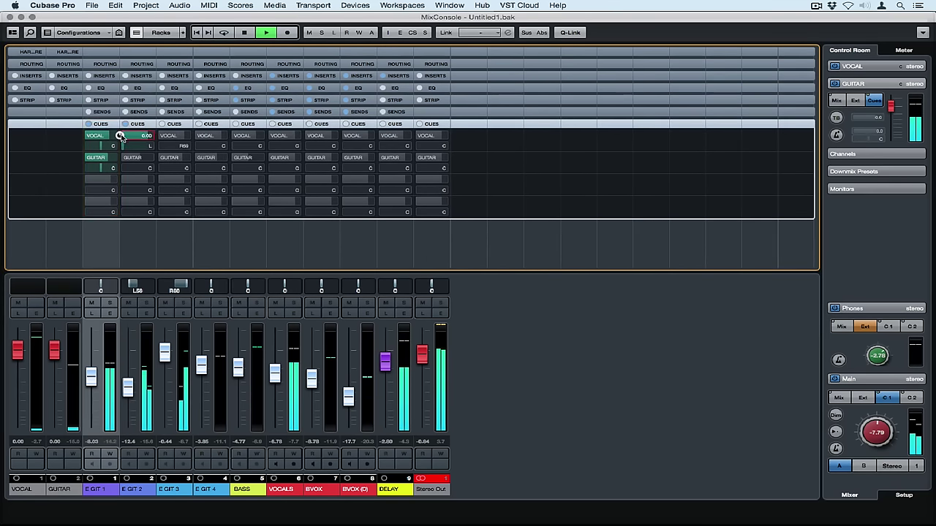
{"action": "left_click", "coordinate": [156, 138]}
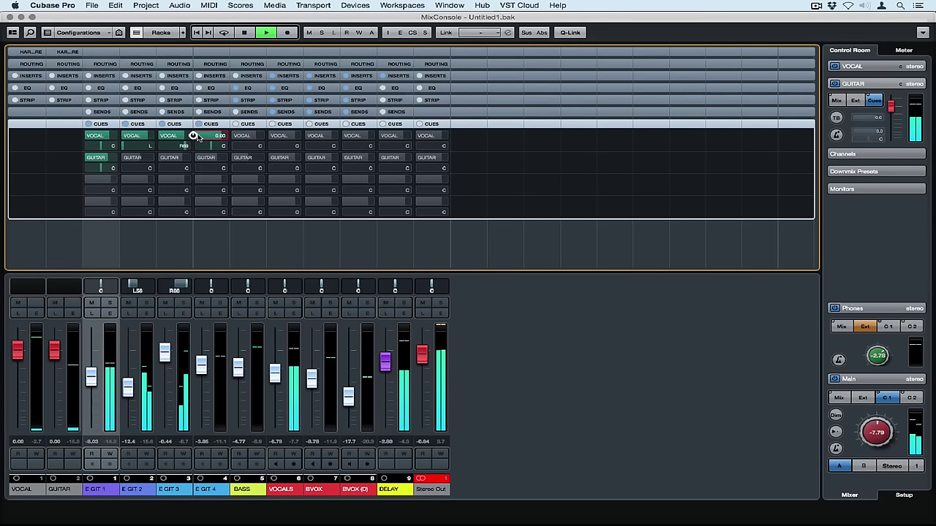
{"action": "left_click", "coordinate": [194, 138]}
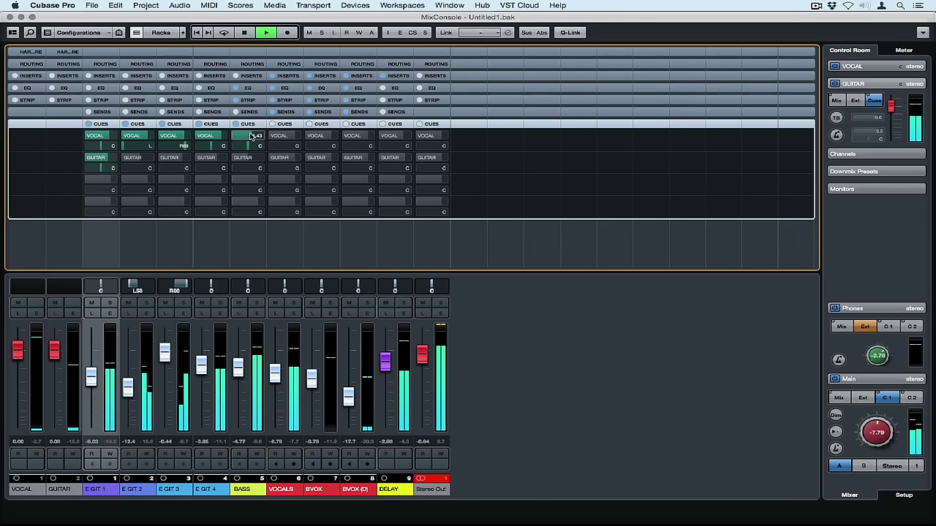
{"action": "left_click", "coordinate": [252, 137]}
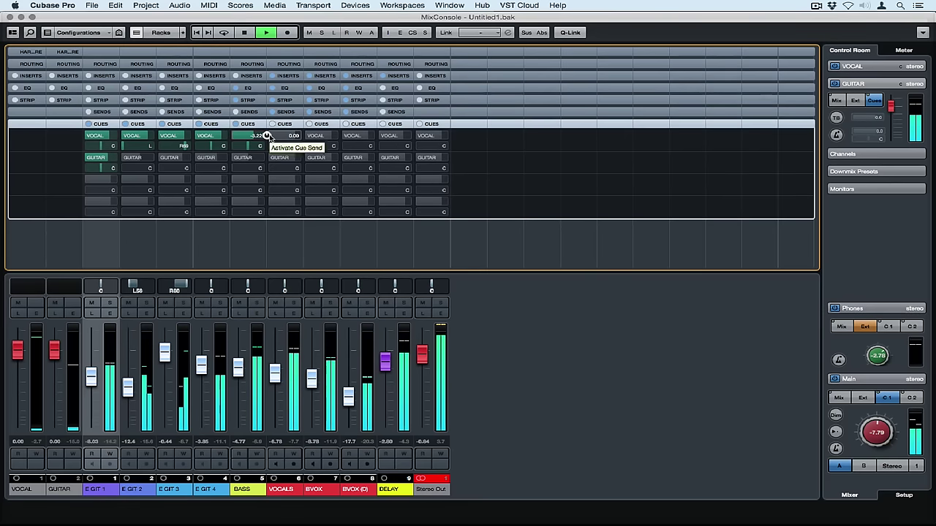
{"action": "left_click", "coordinate": [269, 136]}
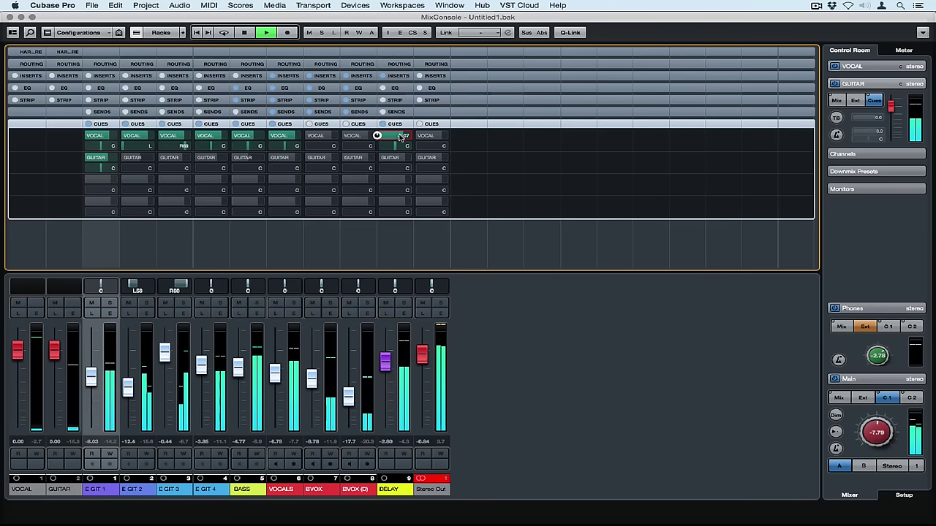
{"action": "left_click_drag", "start_coordinate": [401, 137], "coordinate": [391, 139]}
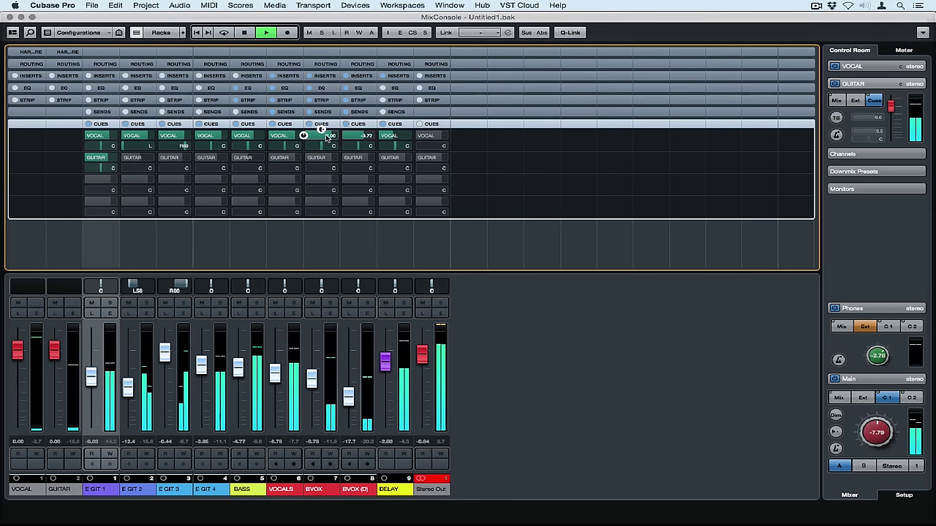
{"action": "key", "text": "space"}
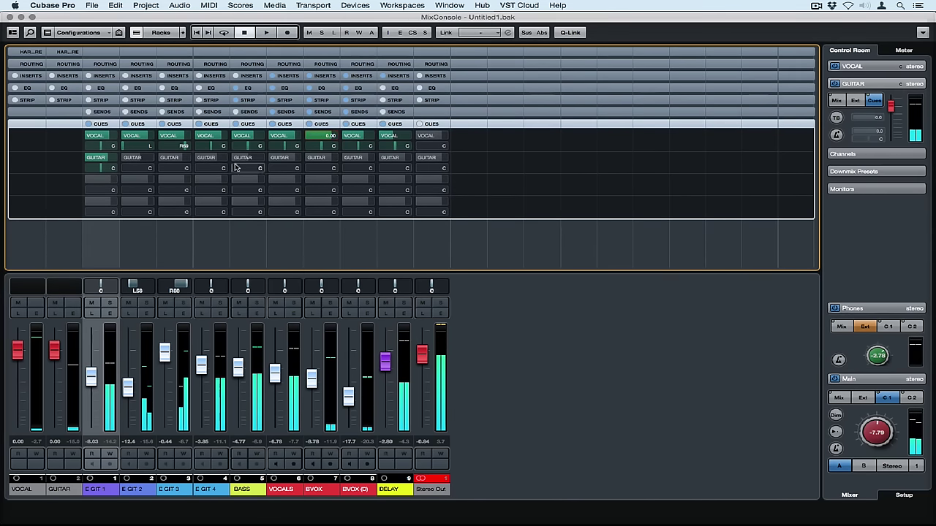
- Resume playback and enable GUITAR cue sends on E GIT 2, E GIT 3, E GIT 4, BASS and VOCALS
{"action": "key", "text": "space"}
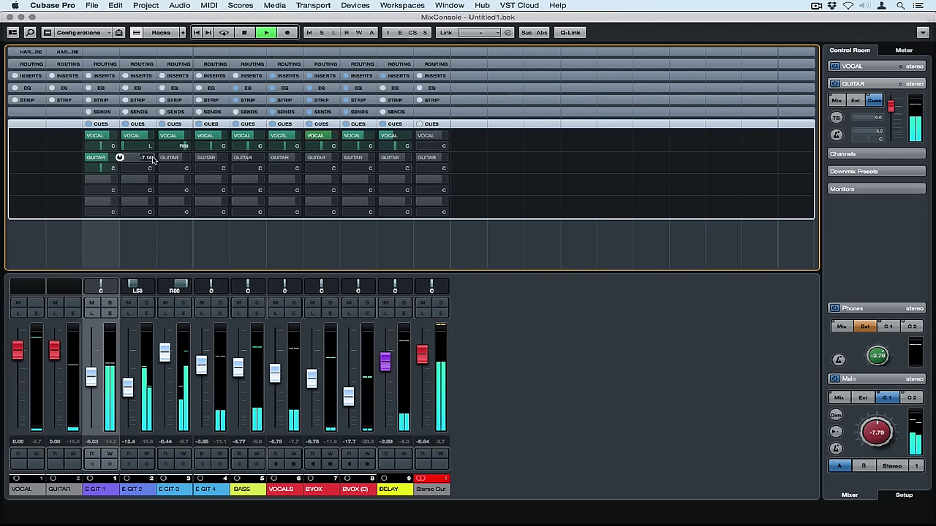
{"action": "left_click", "coordinate": [120, 158]}
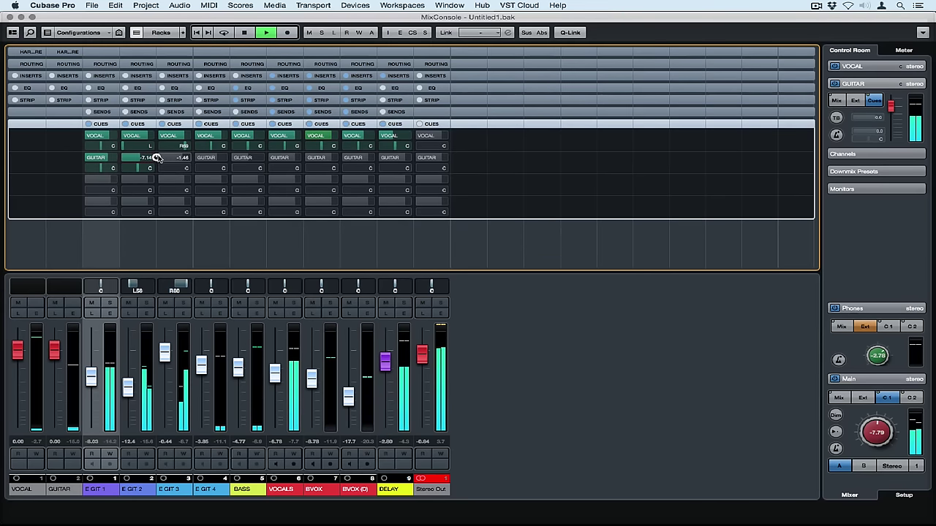
{"action": "left_click", "coordinate": [156, 158]}
{"action": "left_click", "coordinate": [199, 158]}
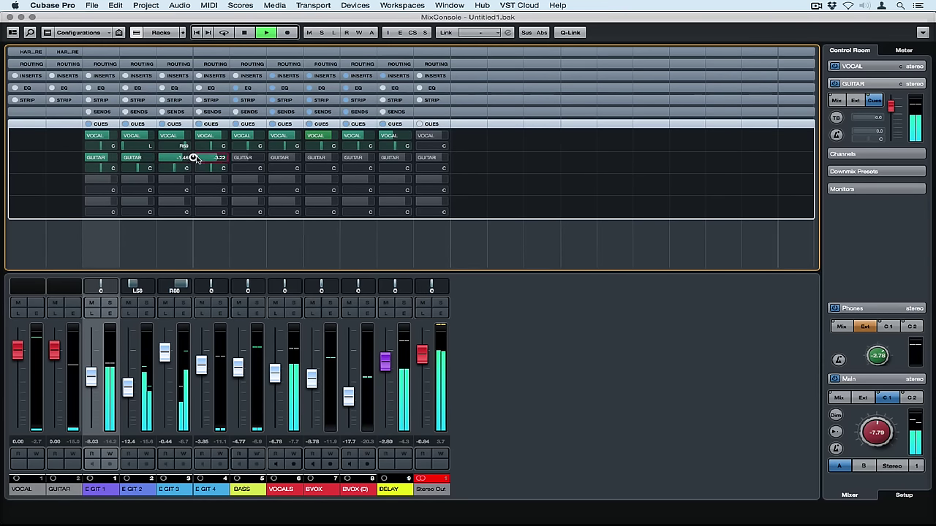
{"action": "left_click", "coordinate": [237, 158]}
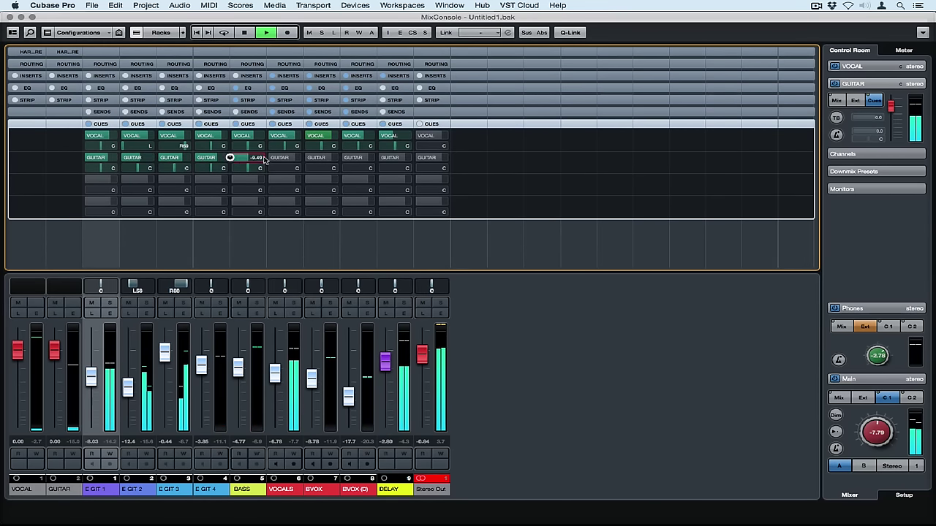
{"action": "left_click", "coordinate": [270, 158]}
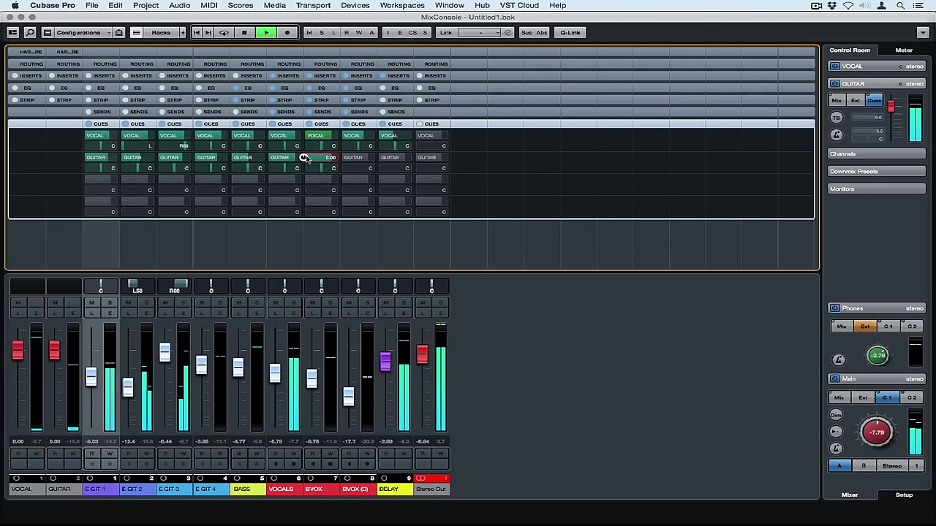
- Monitor cue 2 on Main, remove VOCALS and BVOX from the GUITAR cue, and enable its click
{"action": "left_click", "coordinate": [910, 397]}
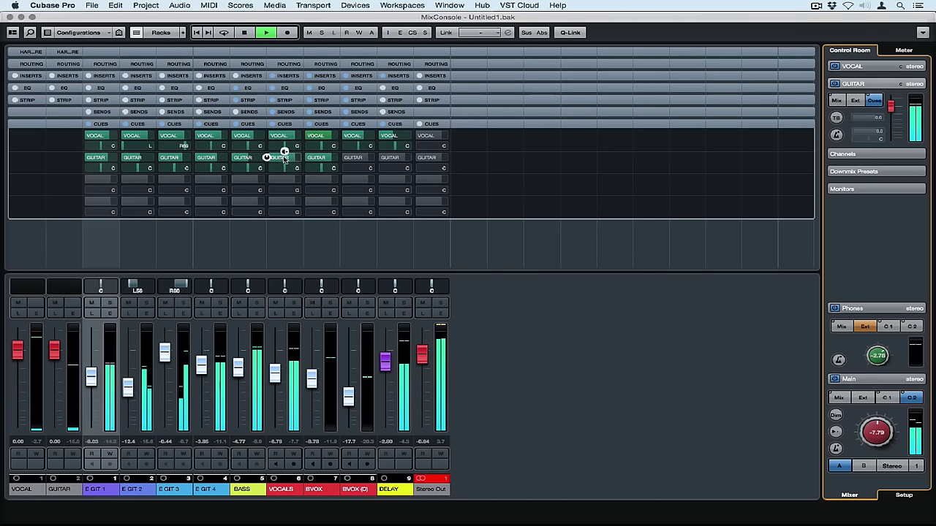
{"action": "left_click_drag", "start_coordinate": [282, 151], "coordinate": [268, 159]}
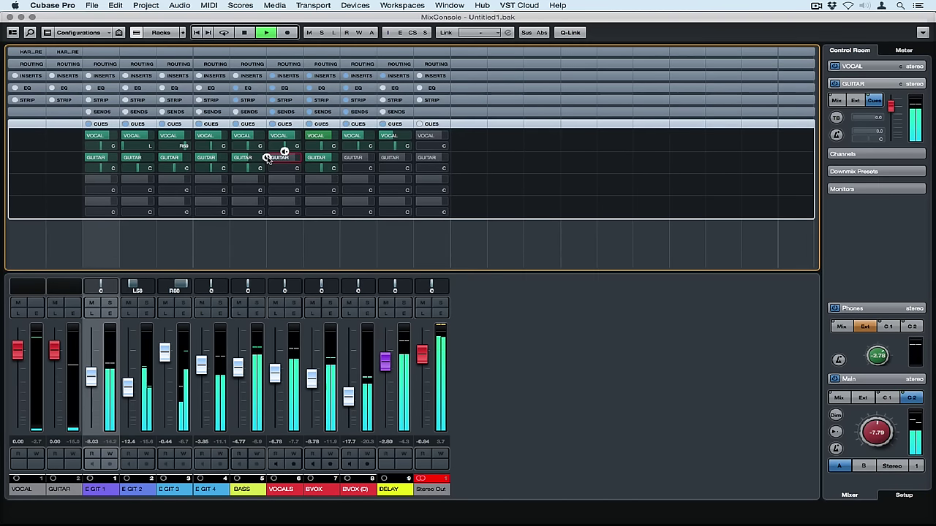
{"action": "left_click", "coordinate": [272, 158]}
{"action": "left_click", "coordinate": [303, 158]}
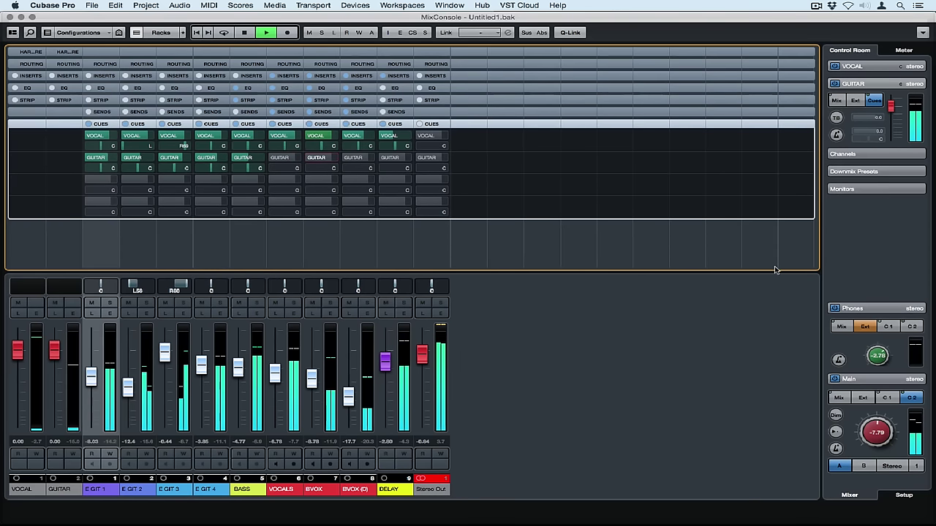
{"action": "left_click", "coordinate": [837, 136]}
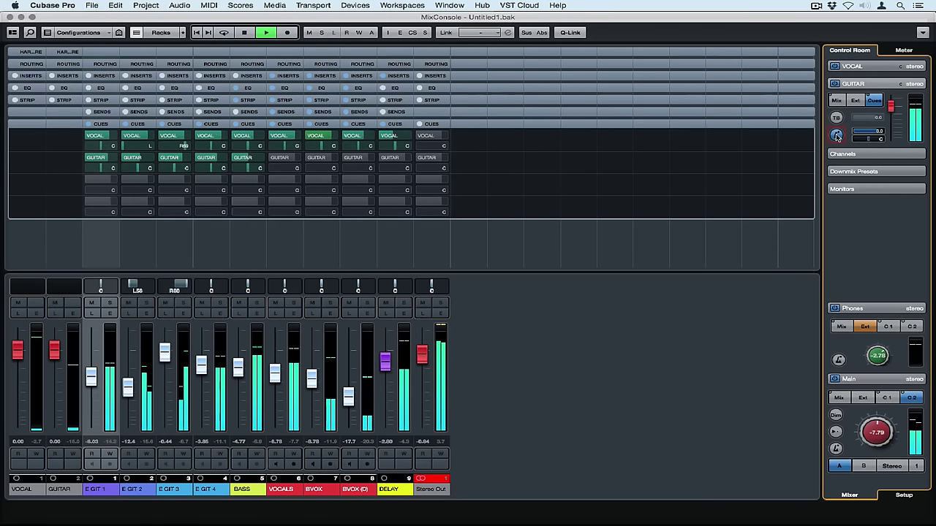
- Stop playback, turn off the VOCAL cue's talkback, and audition its External and Cues sources
{"action": "key", "text": "space"}
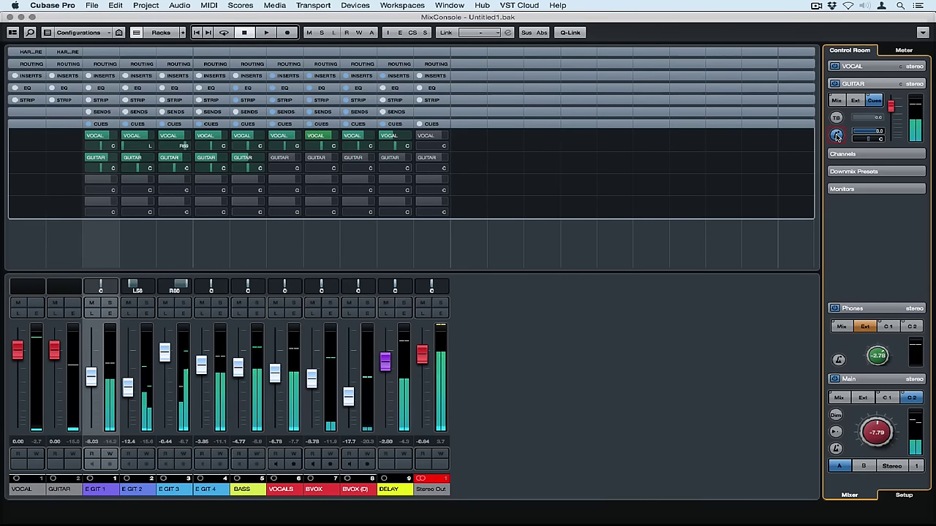
{"action": "left_click", "coordinate": [862, 67]}
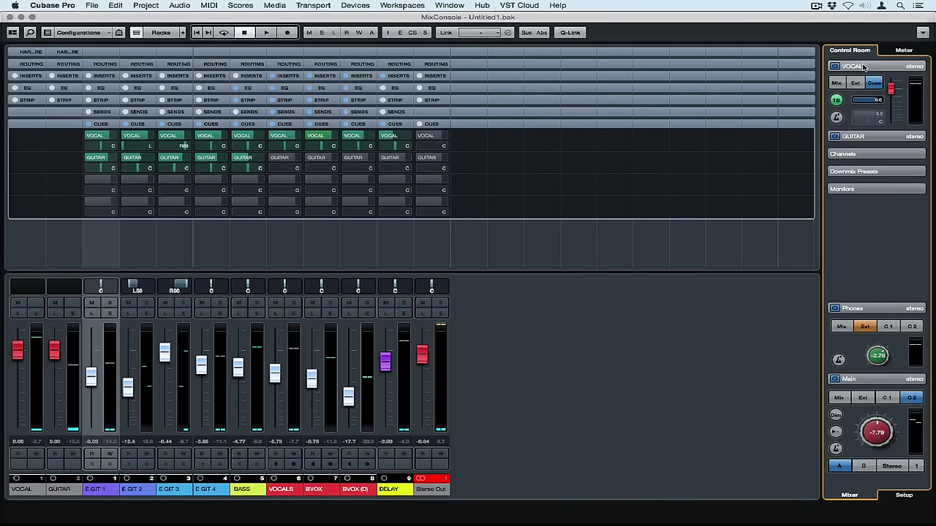
{"action": "left_click", "coordinate": [836, 101]}
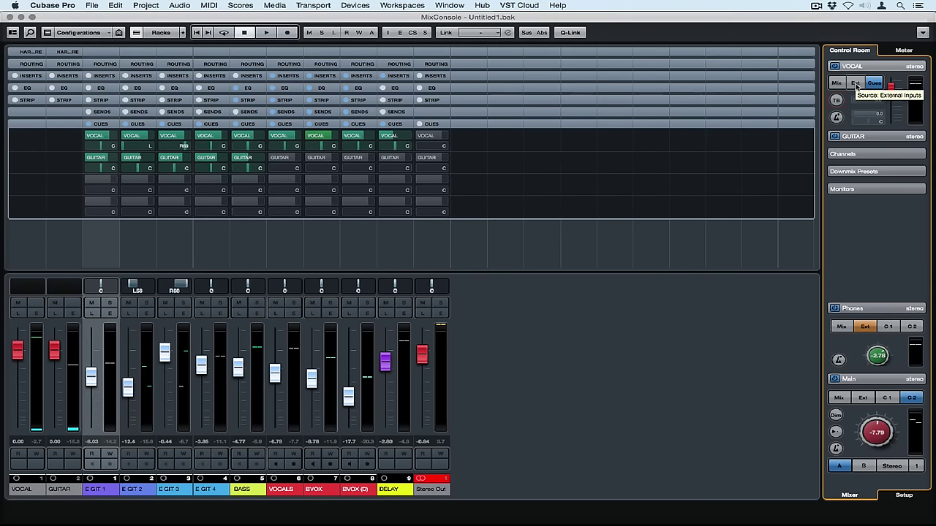
{"action": "left_click", "coordinate": [856, 84]}
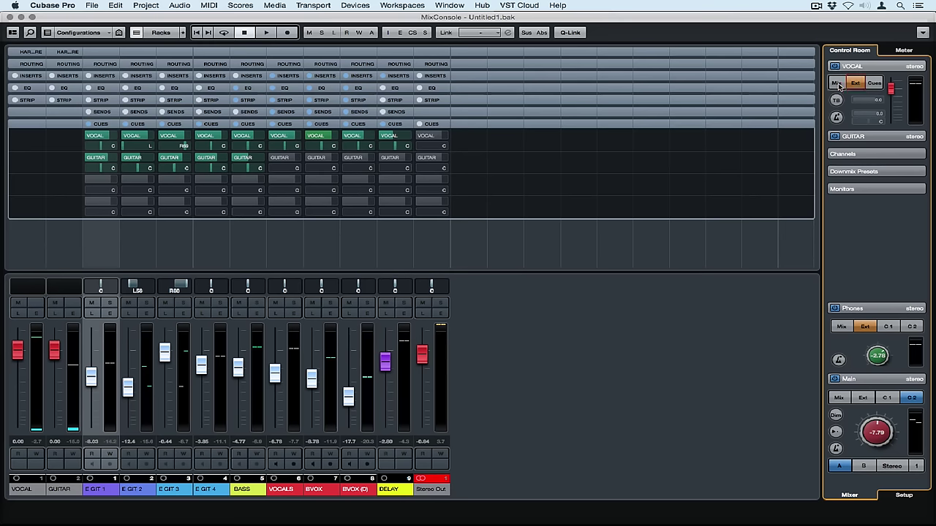
{"action": "key", "text": "space"}
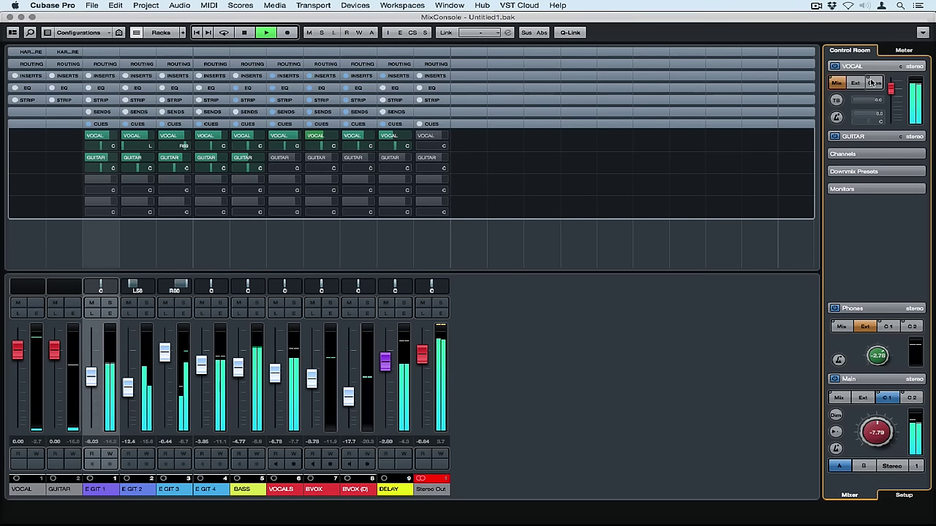
{"action": "left_click", "coordinate": [872, 83]}
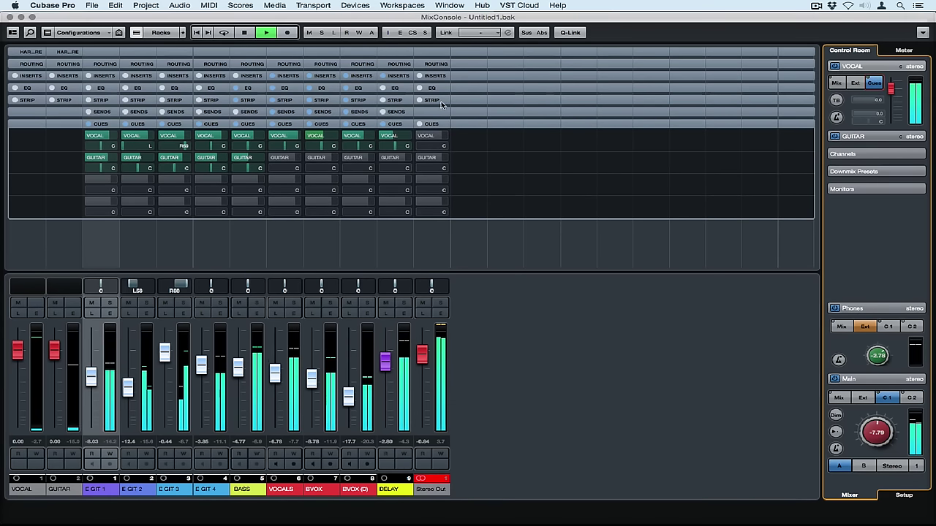
- Remove VOCALS from the VOCAL cue, compare Mix and Cues sources, then stop and set Main to Mix
{"action": "left_click", "coordinate": [267, 137]}
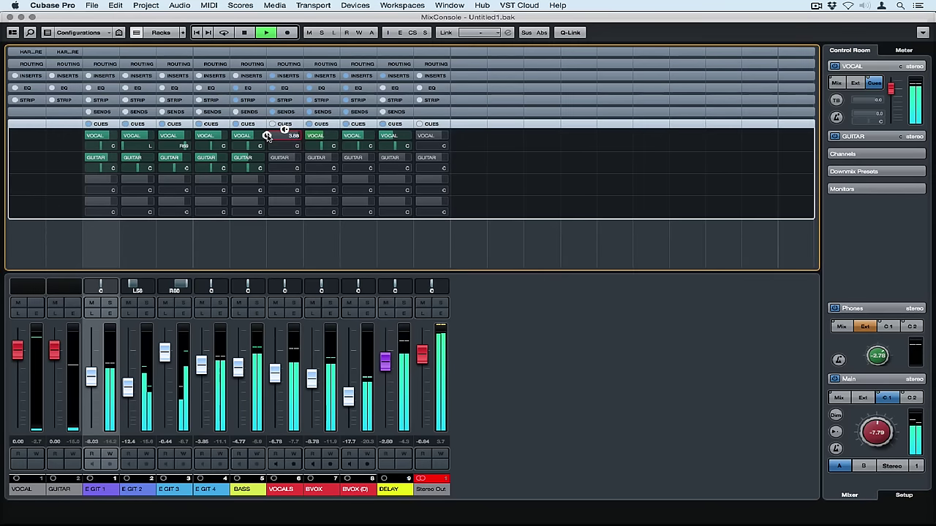
{"action": "left_click", "coordinate": [837, 83]}
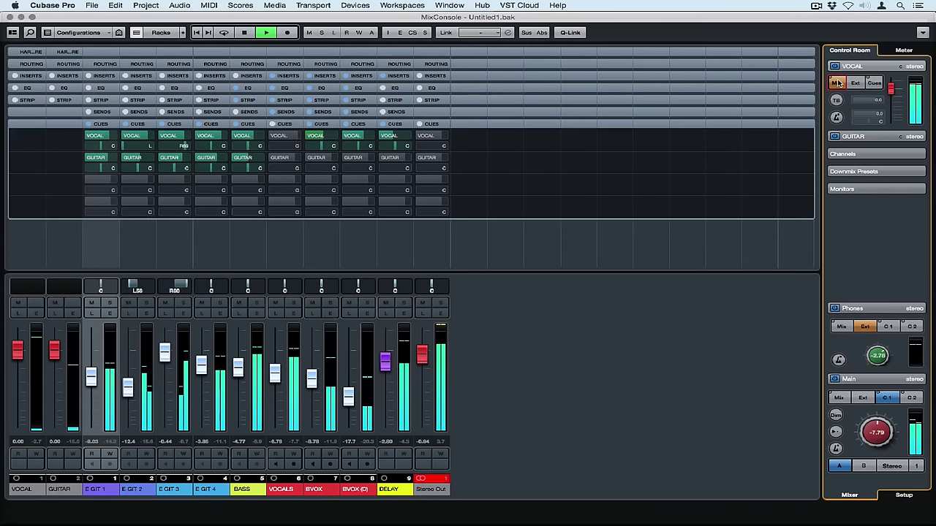
{"action": "left_click", "coordinate": [875, 83]}
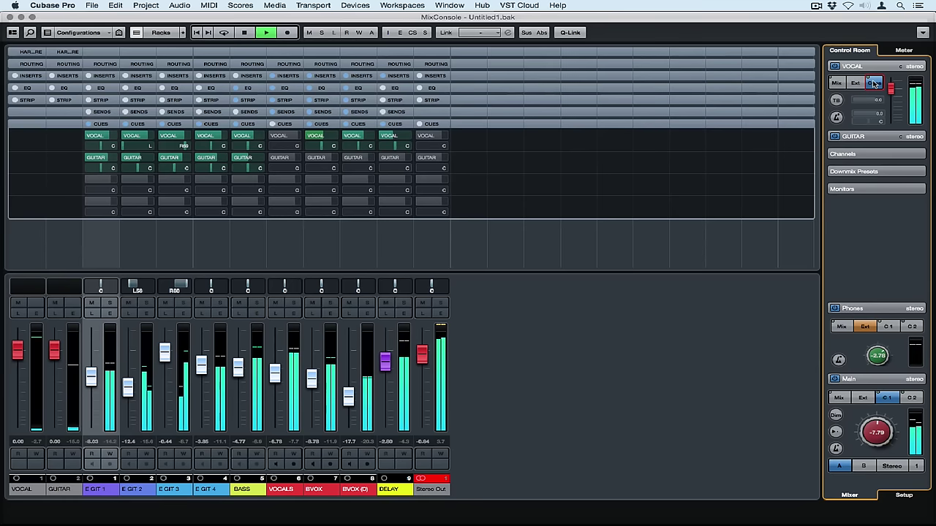
{"action": "key", "text": "space"}
{"action": "left_click", "coordinate": [838, 397]}
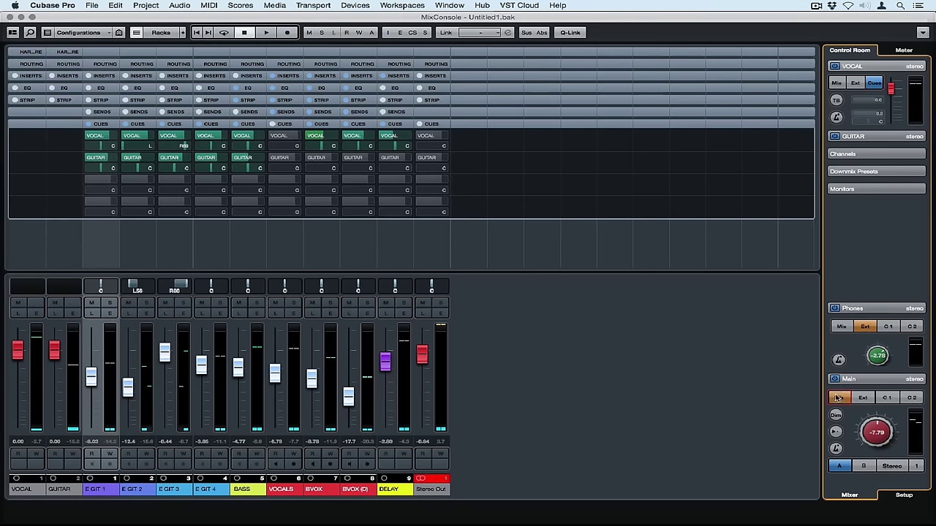
- Show the Meter tab, resume playback, and reset the Stereo Out fader to 0.00
{"action": "left_click", "coordinate": [904, 49]}
{"action": "key", "text": "space"}
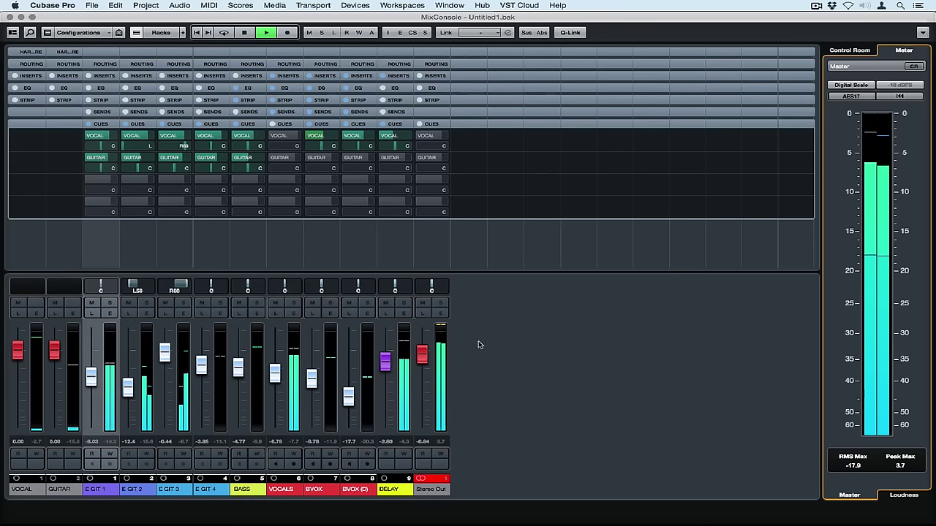
{"action": "left_click", "coordinate": [421, 352], "text": "super"}
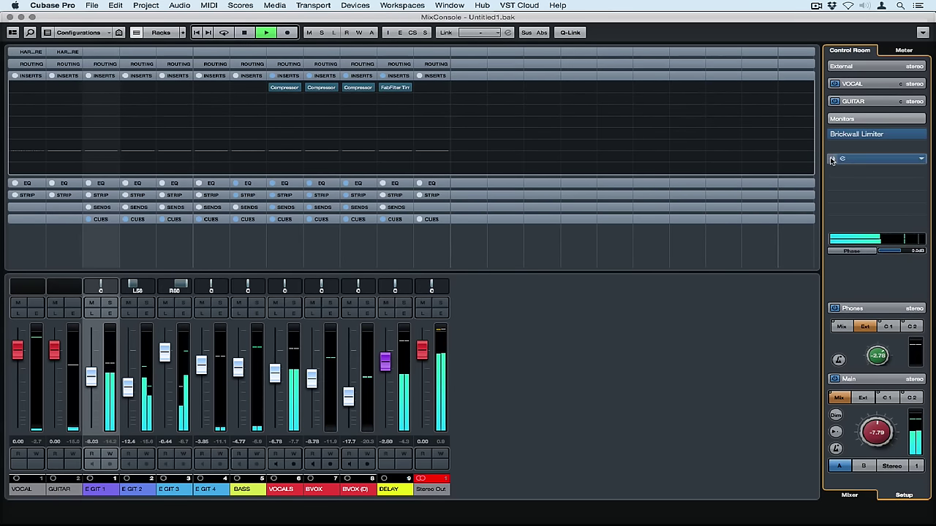
- Open the monitor's PAZ Analyzer Stereo editor, view the master Meter, and stop playback
{"action": "double_click", "coordinate": [840, 160]}
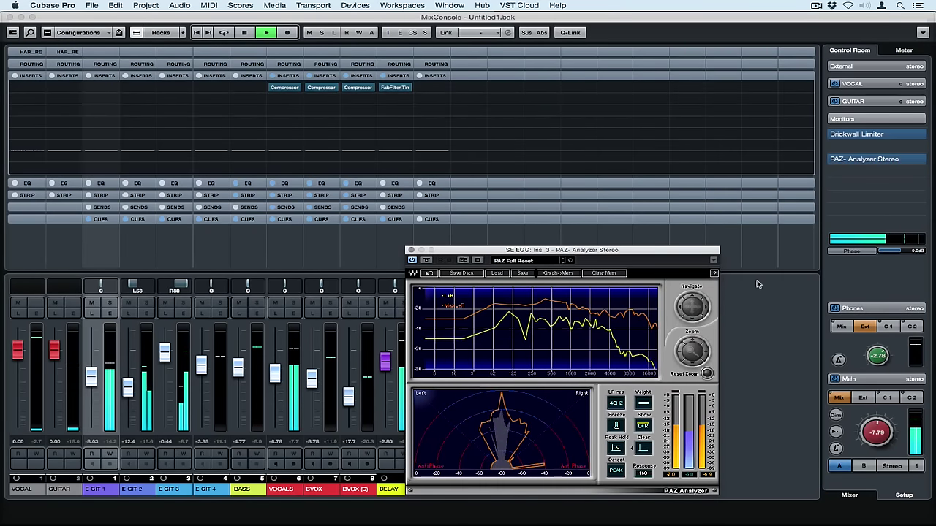
{"action": "left_click", "coordinate": [899, 51]}
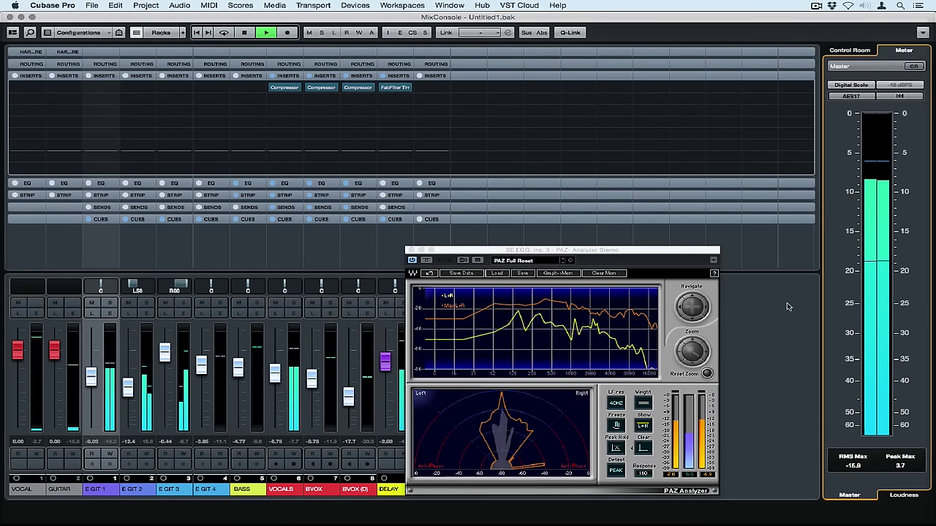
{"action": "key", "text": "space"}
{"action": "left_click", "coordinate": [921, 32]}
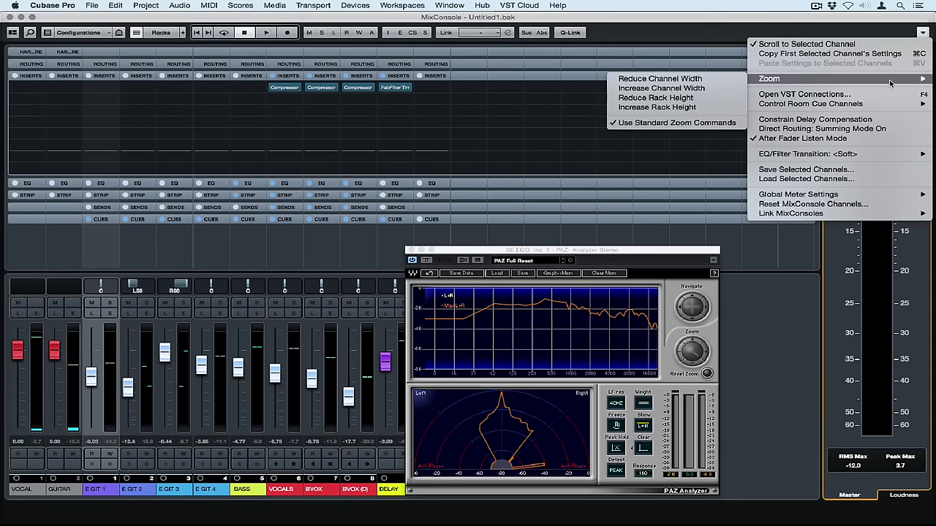
- Store the Studio connections as a new preset named 'UR44 HOME SET UP'
{"action": "left_click", "coordinate": [804, 94]}
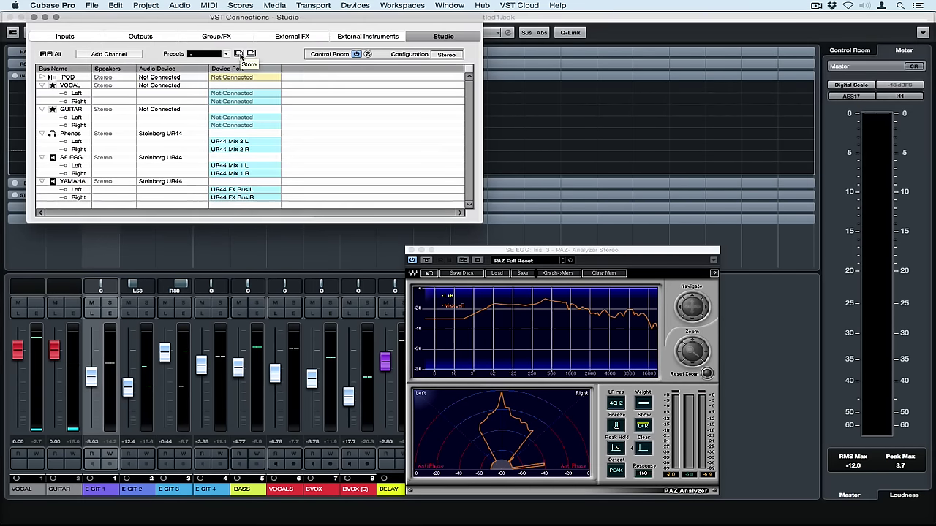
{"action": "left_click", "coordinate": [239, 56]}
{"action": "type", "text": "UR44 HOME SET UP"}
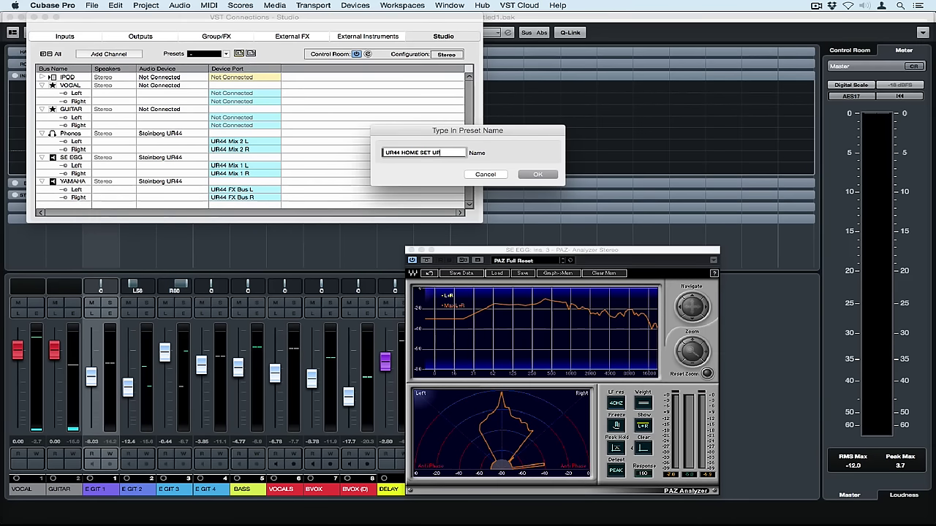
{"action": "key", "text": "Return"}
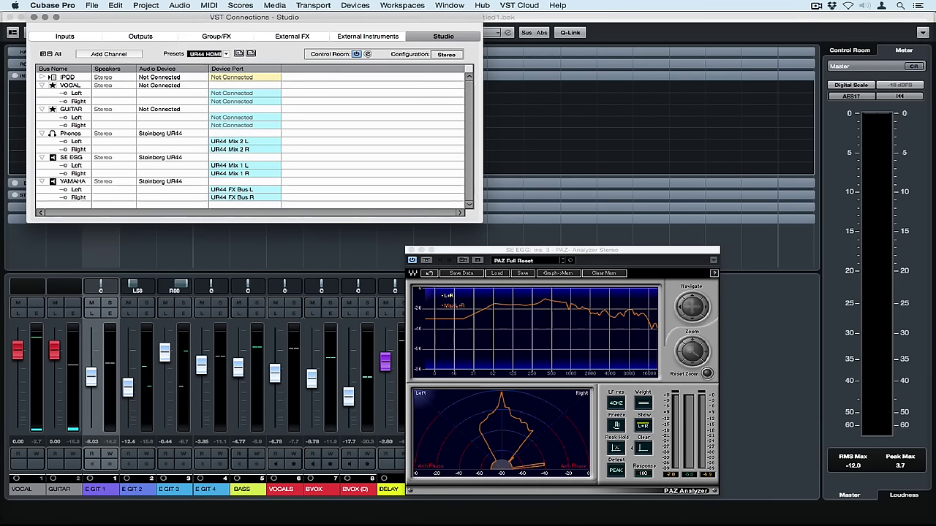